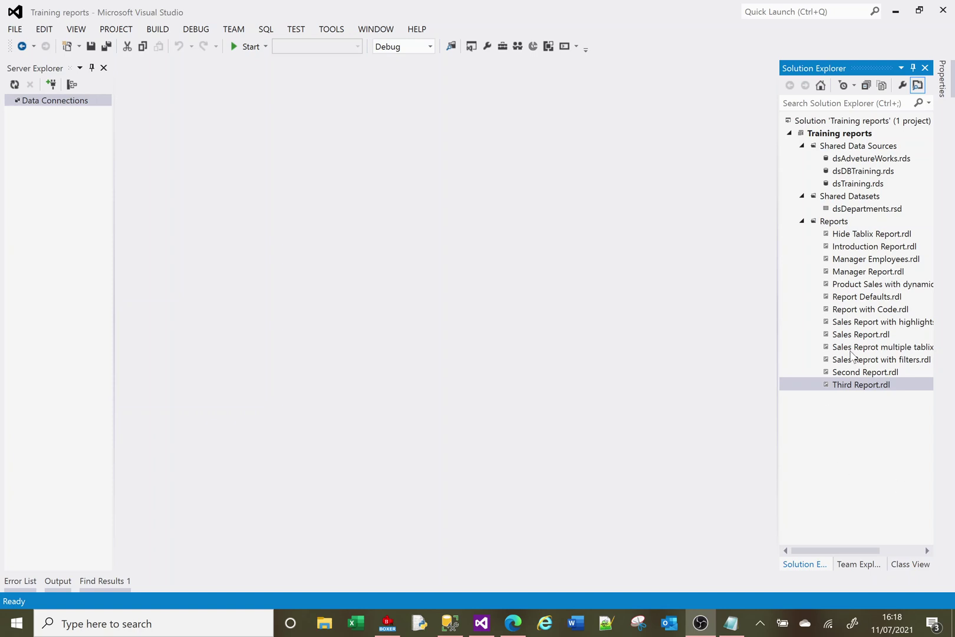
Step: Add a new report item named MainOfficeReport to the project's Reports folder
left_click(829, 227)
right_click(830, 227)
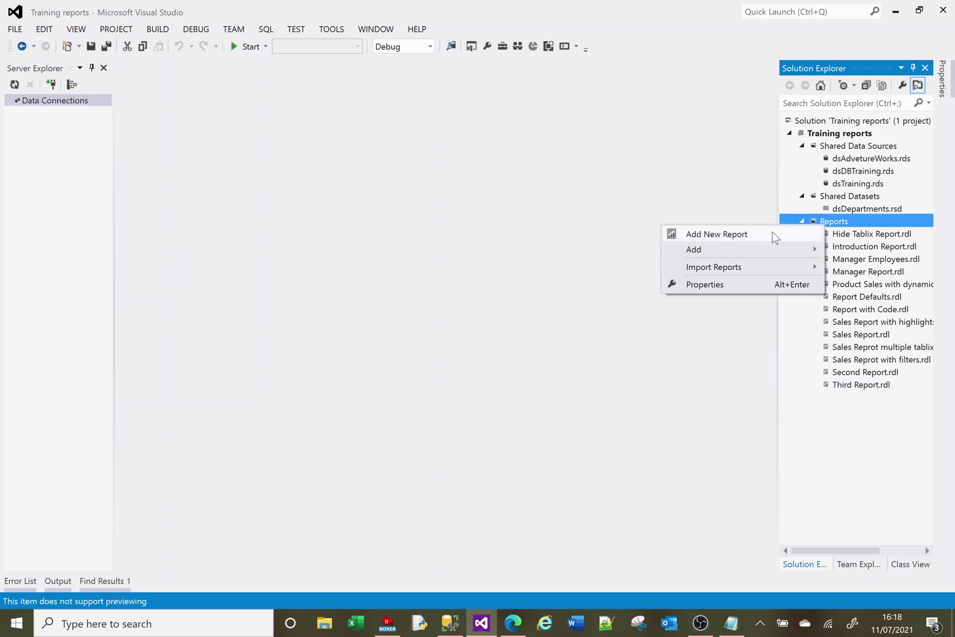
mouse_move(668, 255)
left_click(576, 250)
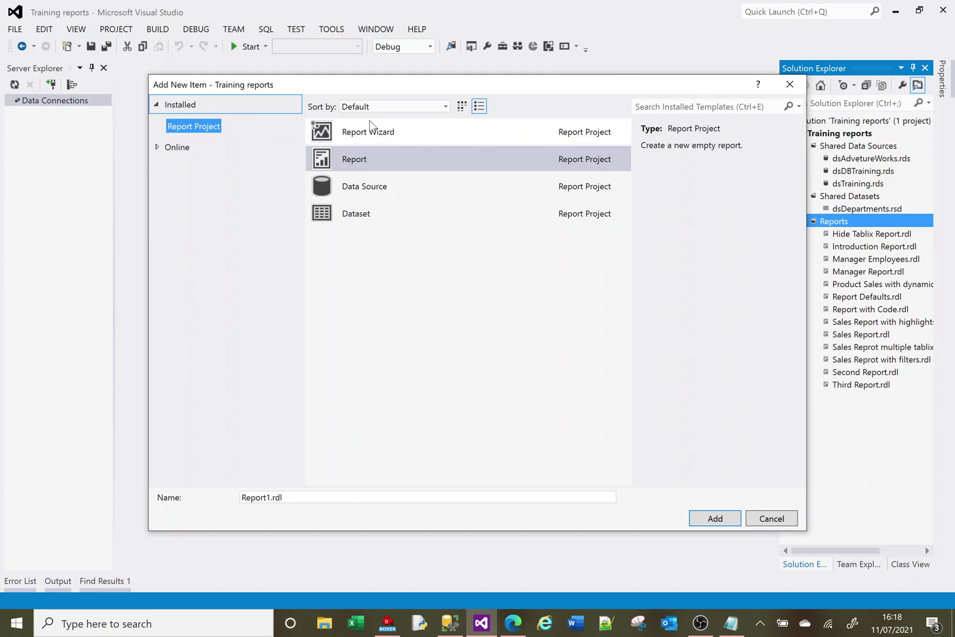
left_click(269, 492)
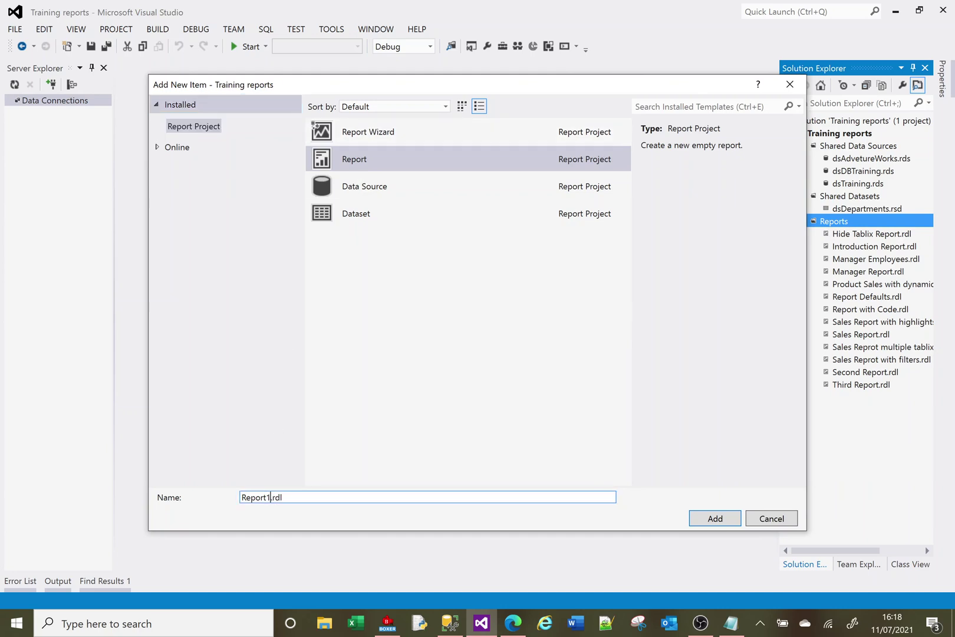
key("BackSpace")
key("BackSpace")
key("BackSpace")
key("BackSpace")
key("BackSpace")
key("BackSpace")
key("BackSpace")
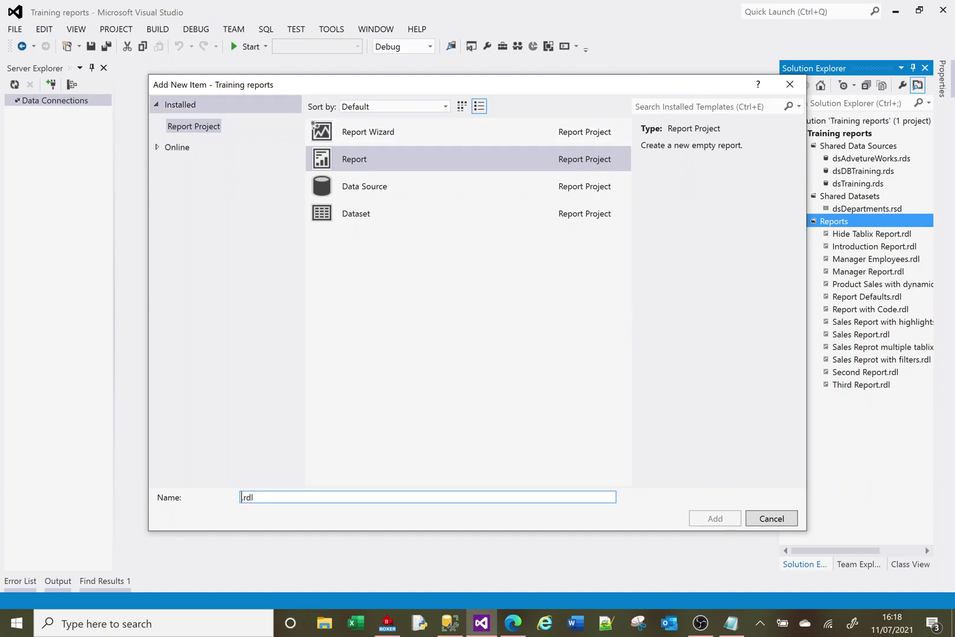
type("Main")
type("Offic")
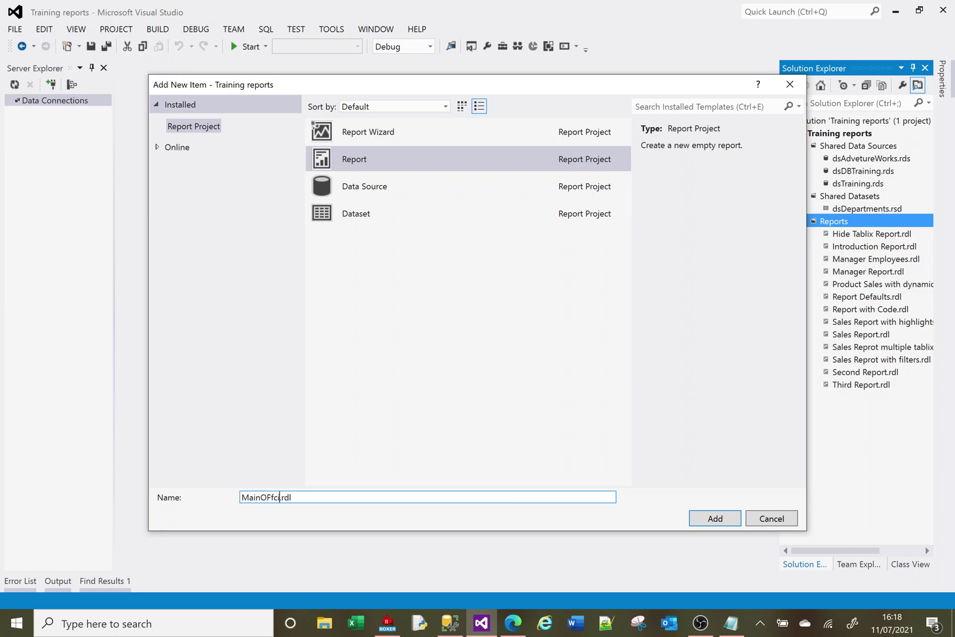
key("BackSpace")
key("BackSpace")
type("iceReport")
key("Return")
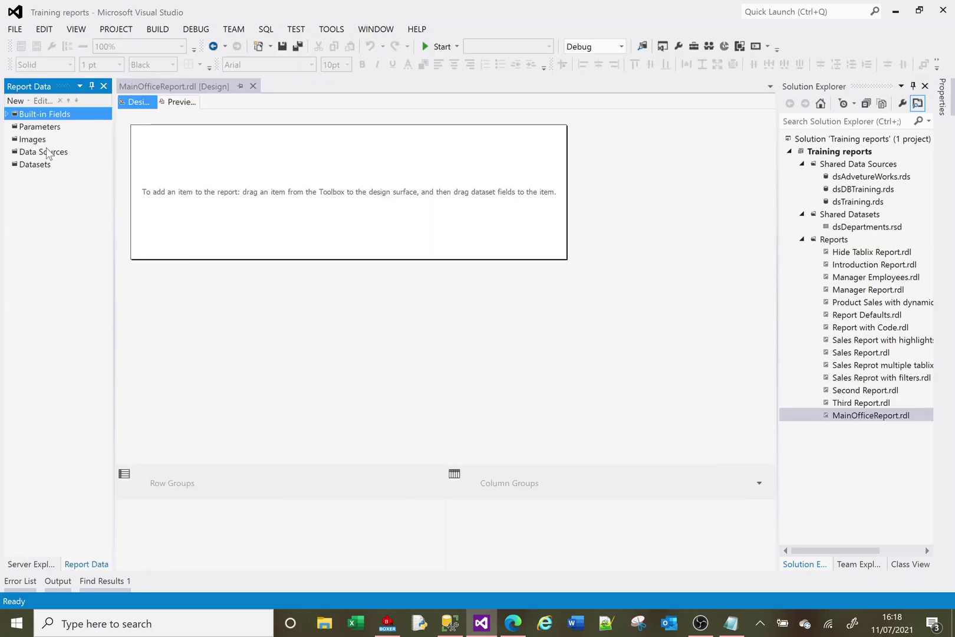
Step: Add DataSource1 to the report, referencing the shared dsTraining data source
right_click(40, 156)
left_click(72, 167)
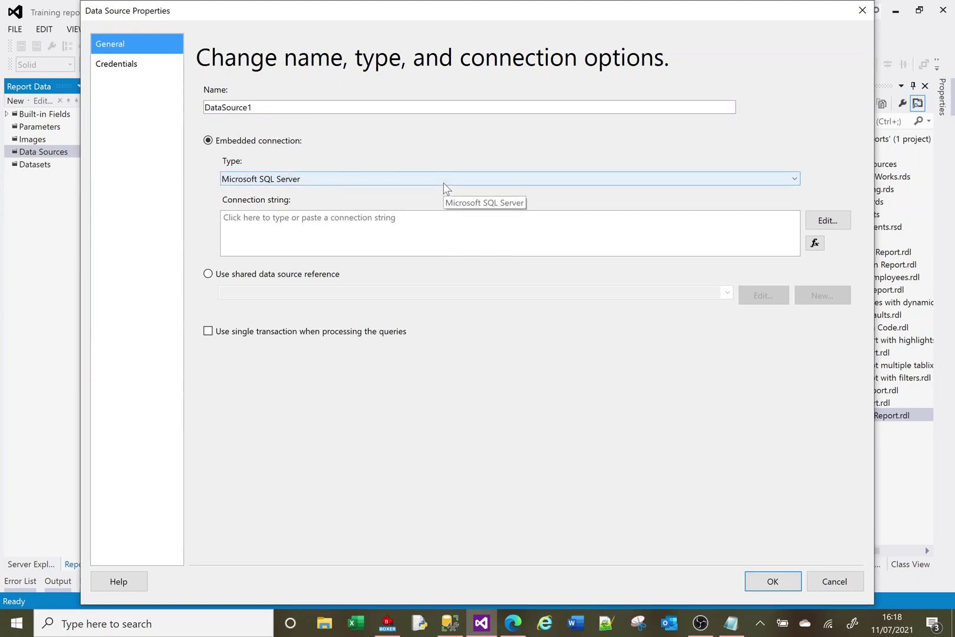
left_click(320, 276)
left_click(727, 294)
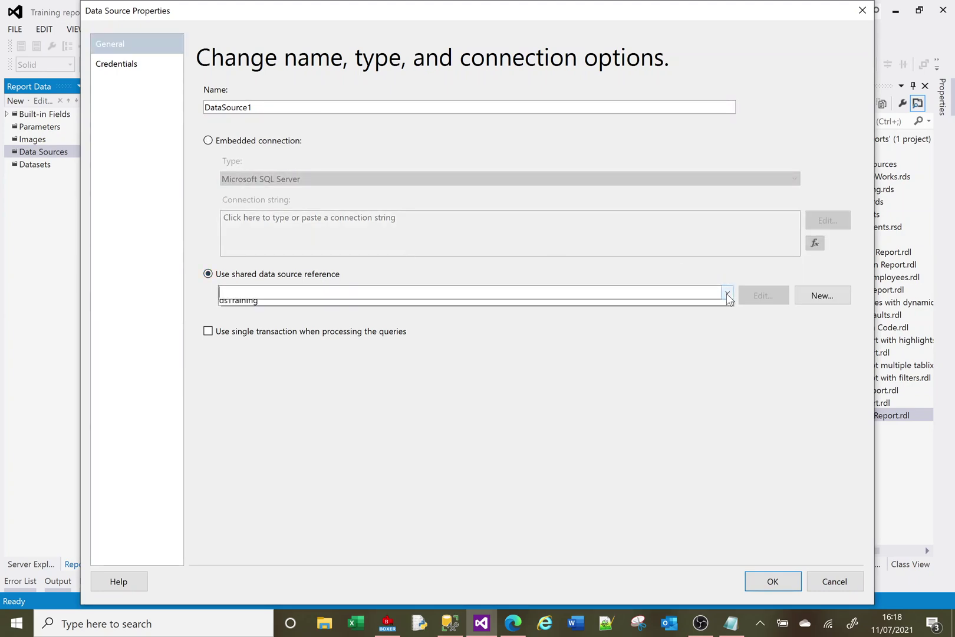
left_click(629, 331)
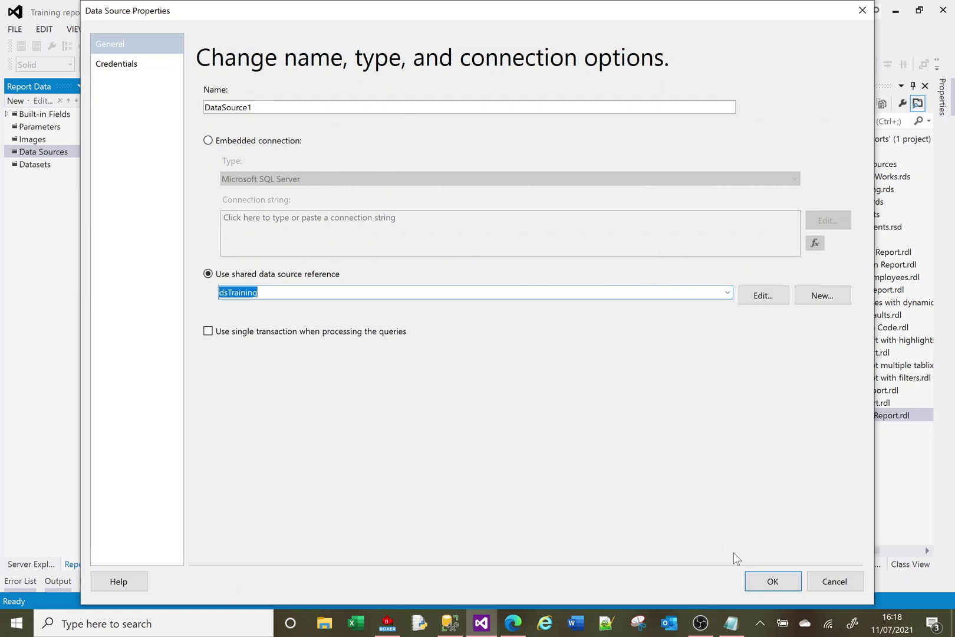
left_click(766, 582)
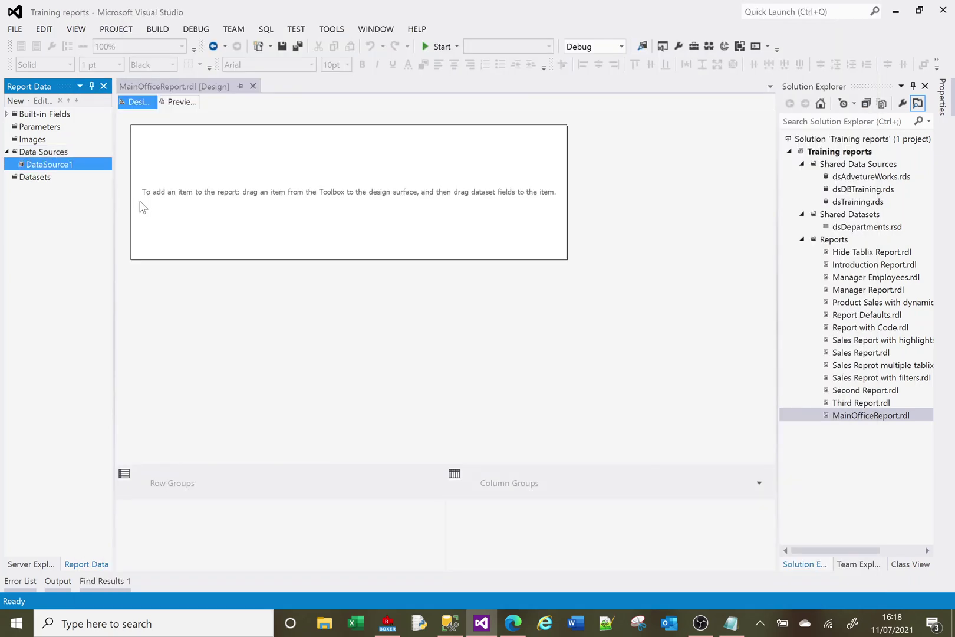
Step: Add an embedded dataset on DataSource1 with the pasted offices query, refreshing its fields
right_click(43, 178)
left_click(65, 190)
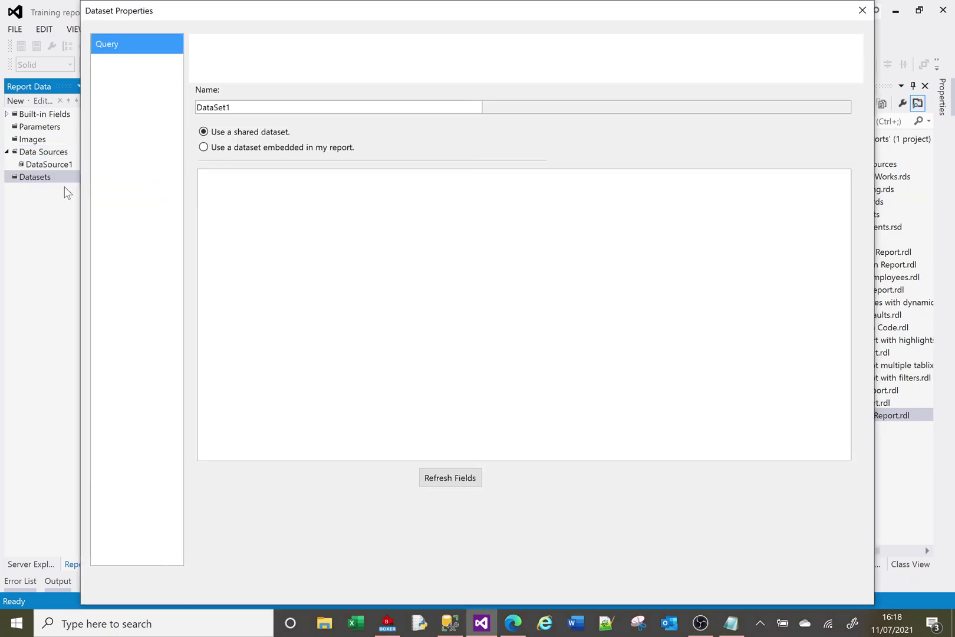
left_click(259, 146)
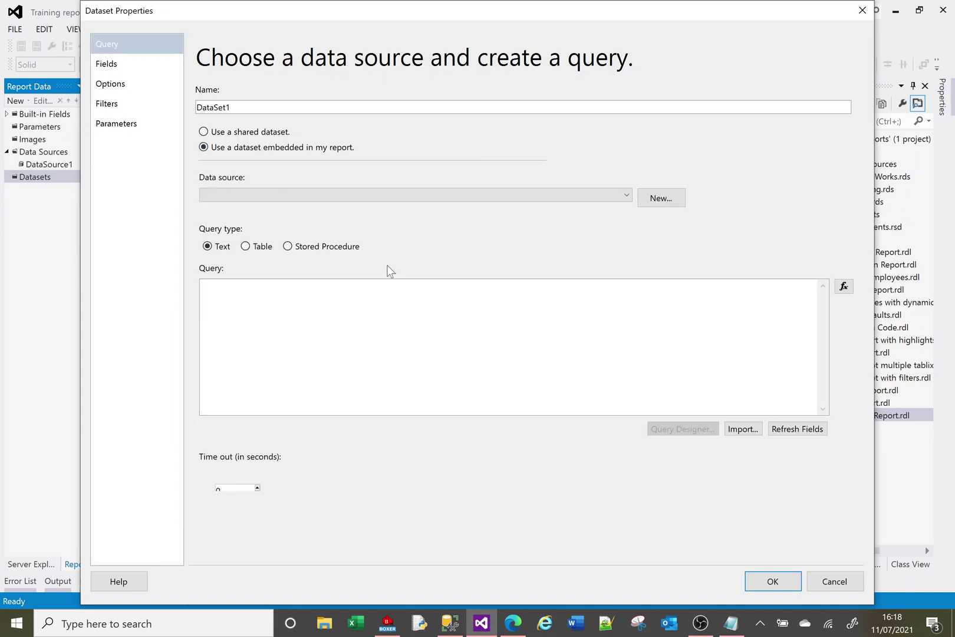
left_click(623, 195)
left_click(555, 205)
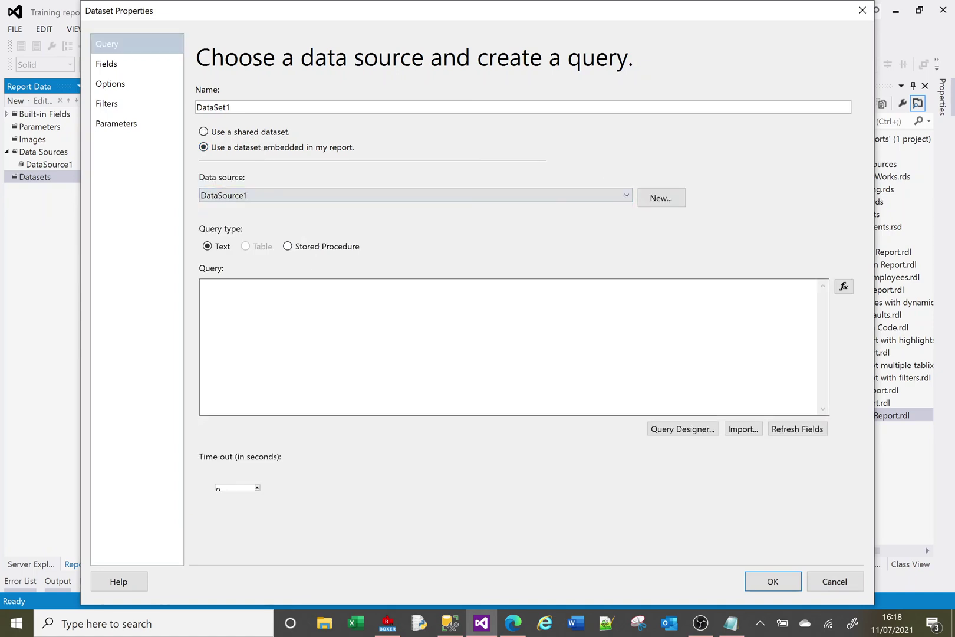
left_click(203, 286)
type("select ofc.OfficeCode, ofc.OfficeName from offices ofc where ISNULL(ofc.OfficeCode, '') <> '' order by ofc.OfficeCode")
left_click(795, 429)
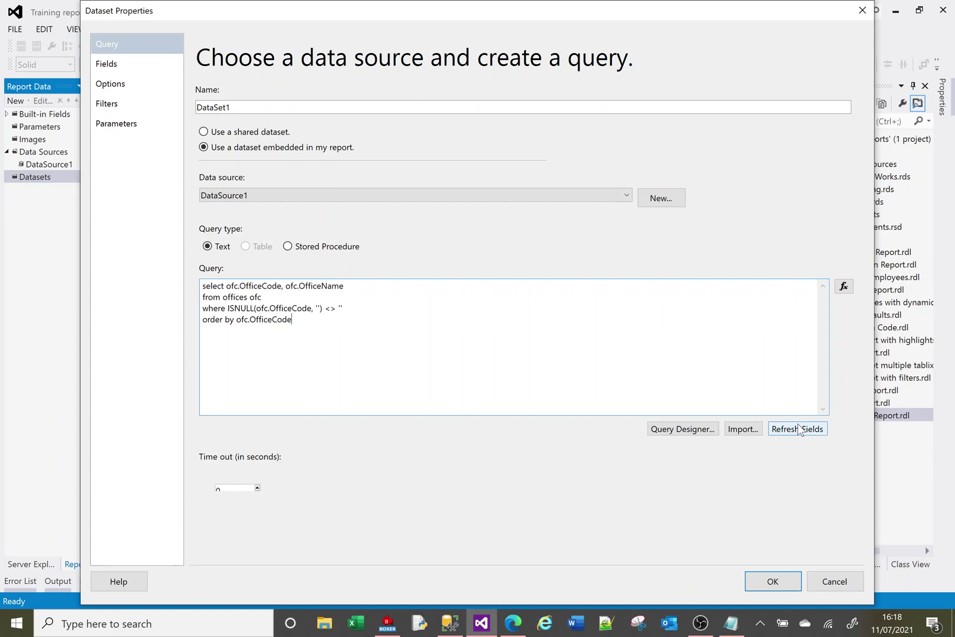
Step: Confirm DataSet1, insert a table at the body's top-left and bind its first column to OfficeCode
left_click(769, 583)
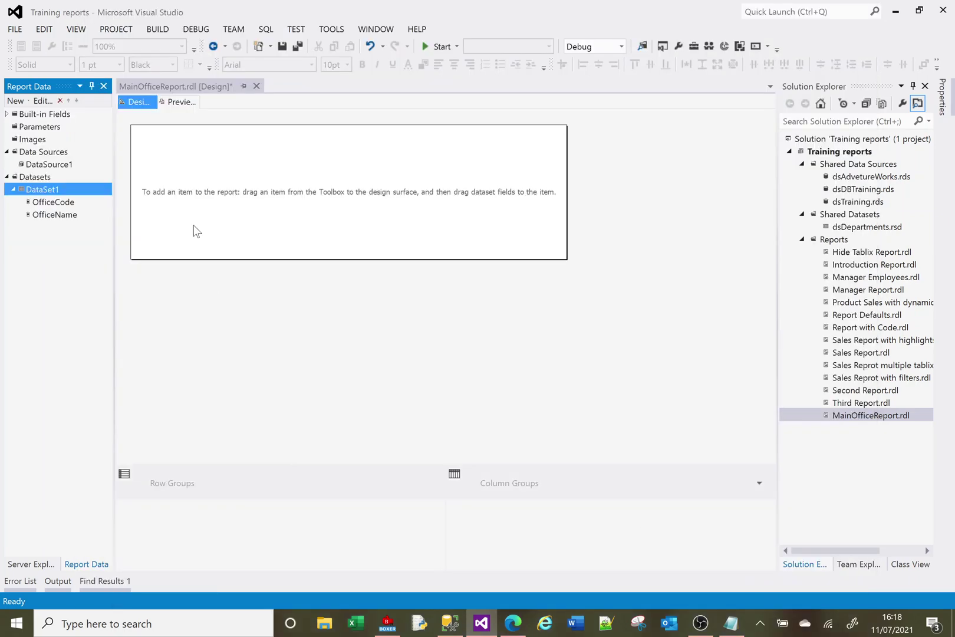
right_click(165, 158)
mouse_move(206, 205)
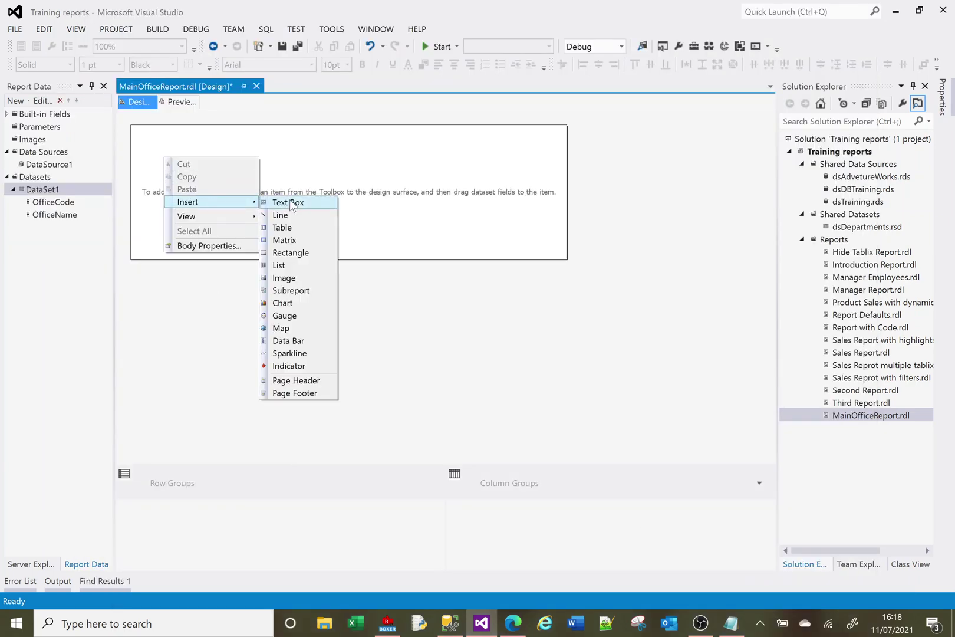
left_click(318, 227)
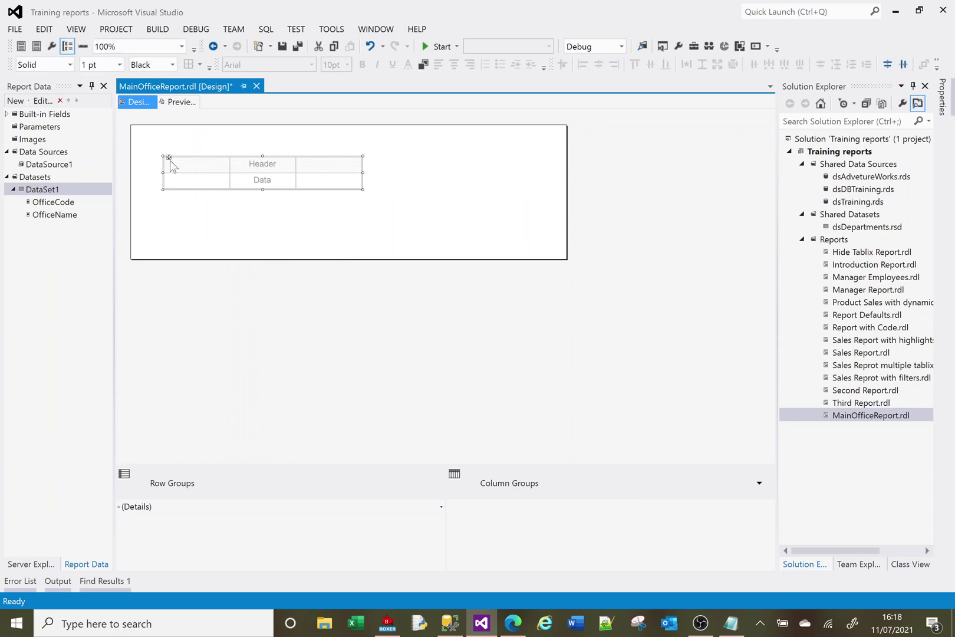
left_click_drag(169, 157, 132, 128)
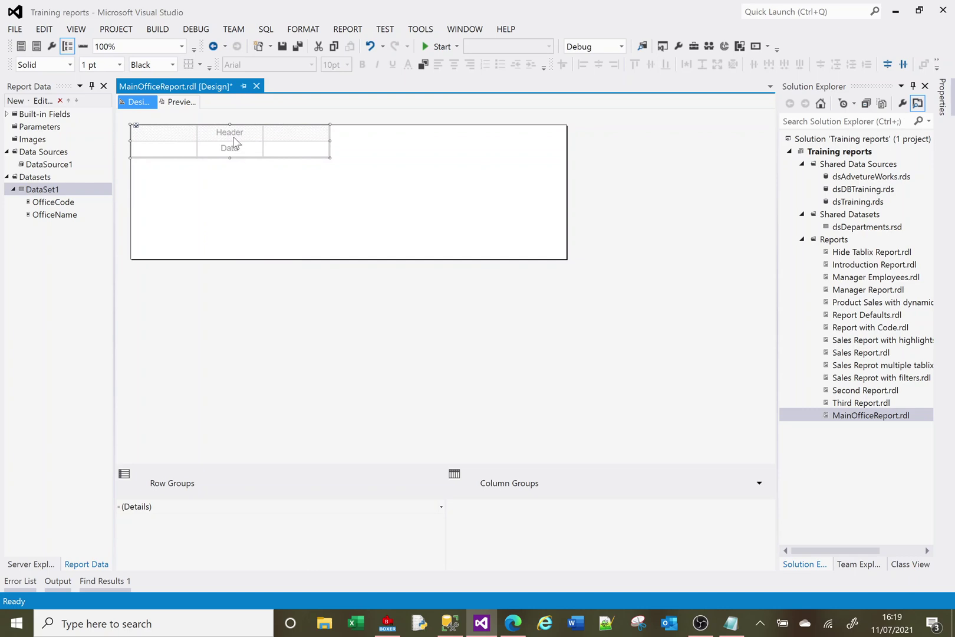
left_click(191, 147)
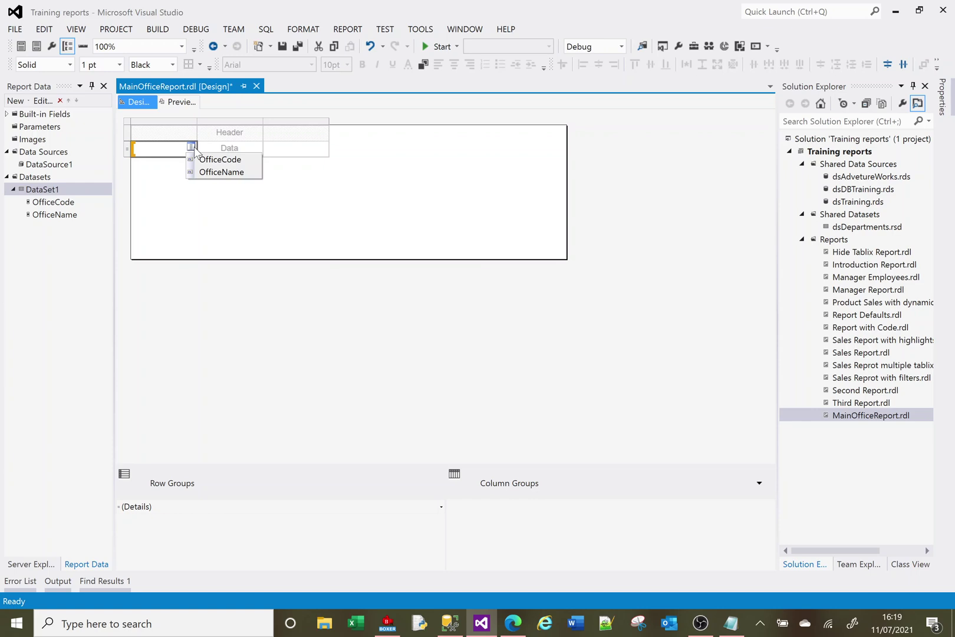
left_click(200, 160)
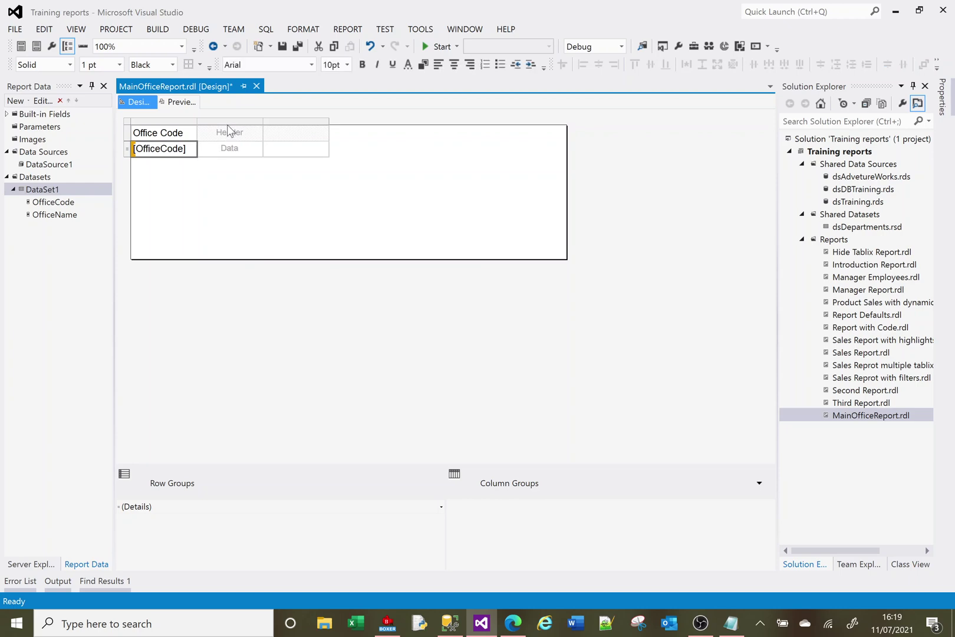
Step: Delete the two extra columns, widen the remaining one across the page, and retitle it 'Office Information'
left_click_drag(226, 124, 286, 130)
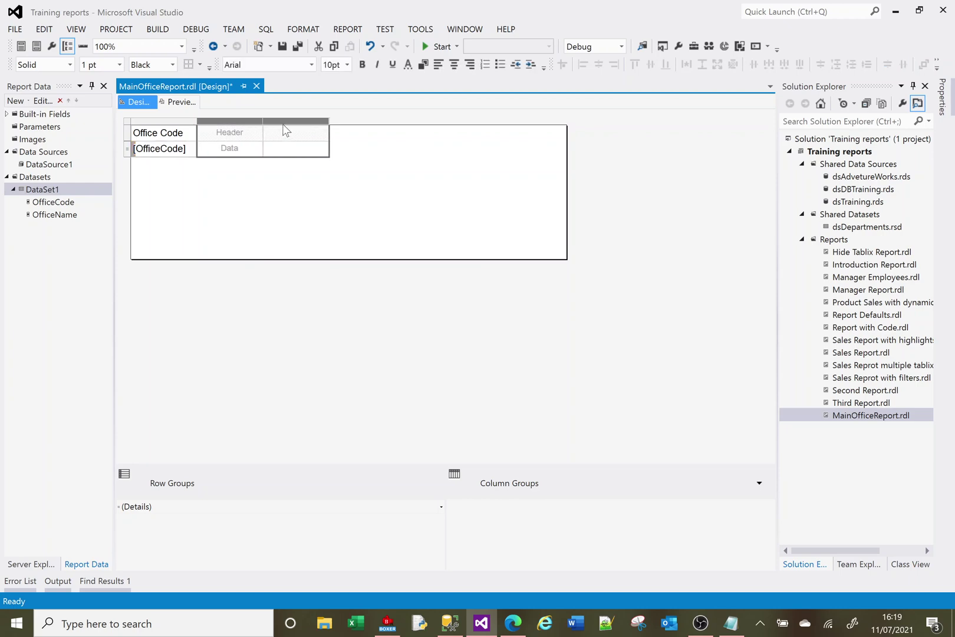
right_click(285, 130)
left_click(306, 143)
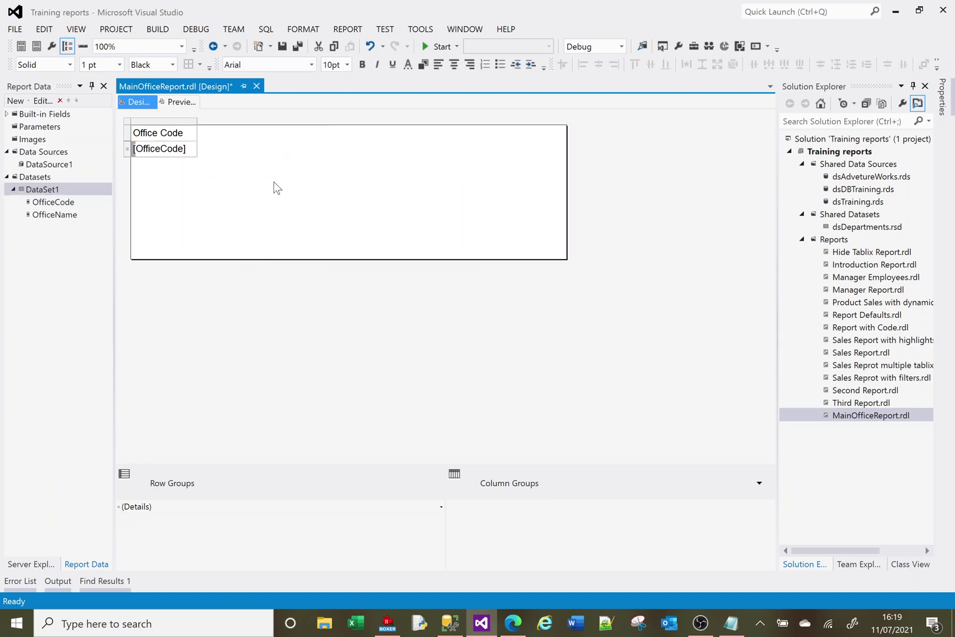
left_click(193, 121)
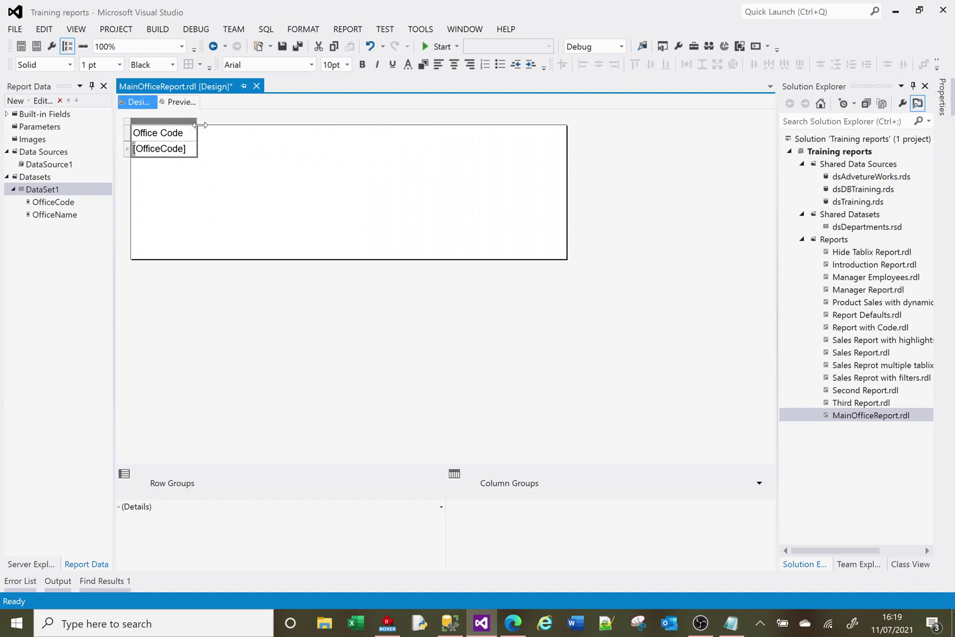
left_click_drag(196, 124, 565, 136)
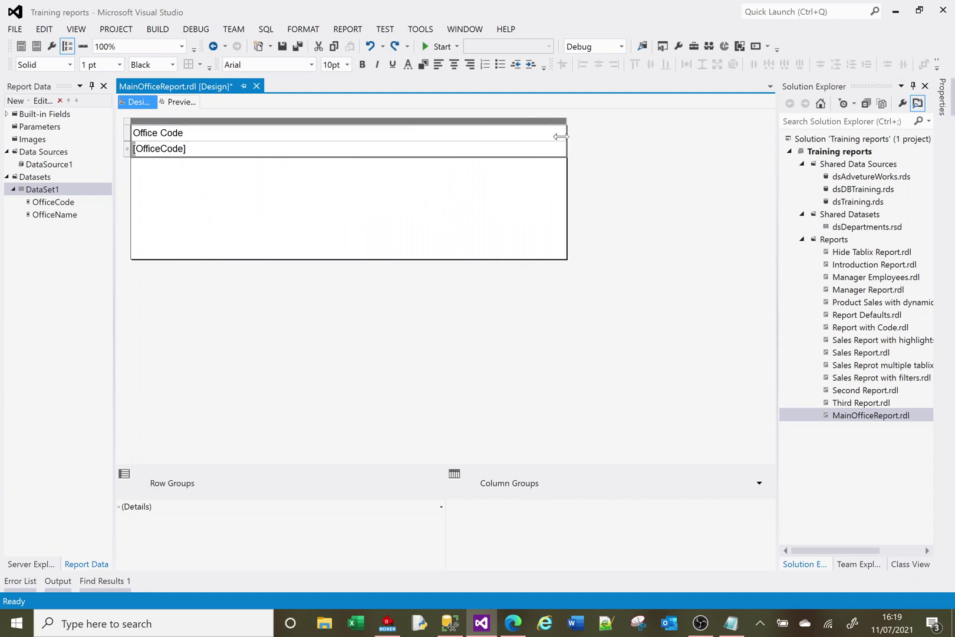
left_click(260, 134)
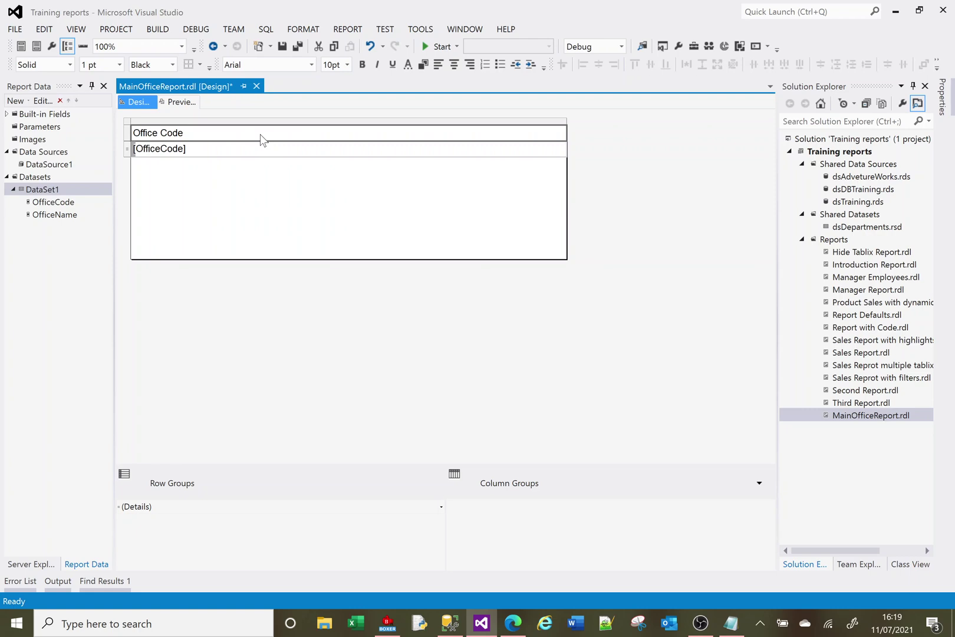
type("Office I")
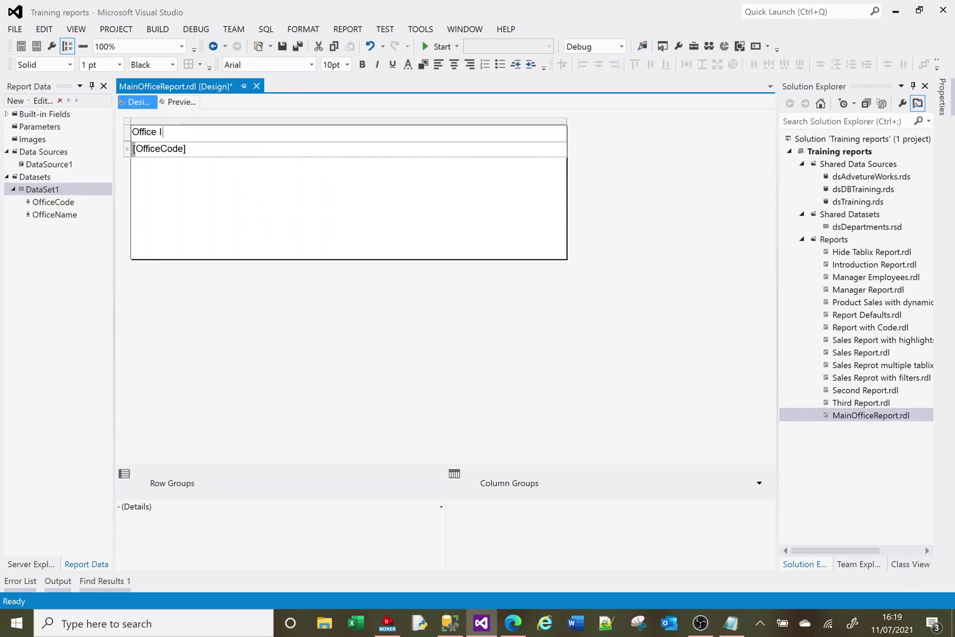
type("nformation")
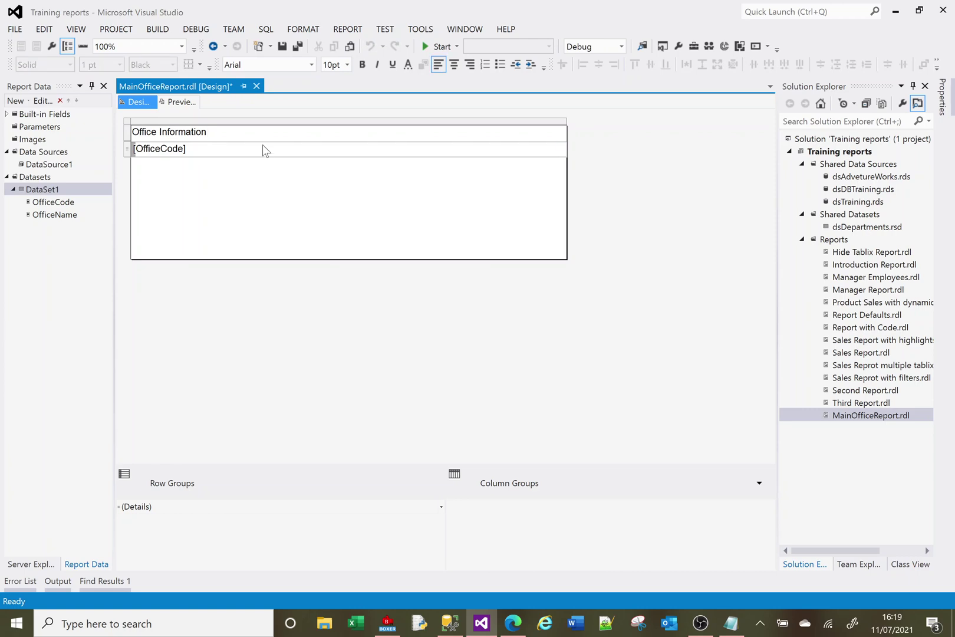
Step: Change the office cell's expression to OfficeCode + " - " + Fields!OfficeName.Value
left_click(263, 149)
right_click(263, 150)
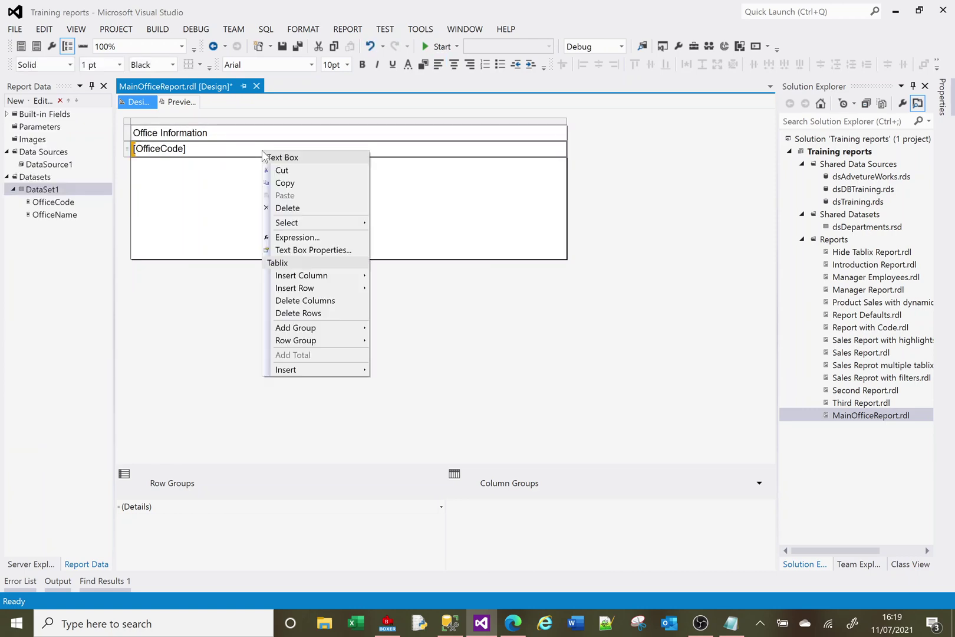
left_click(345, 235)
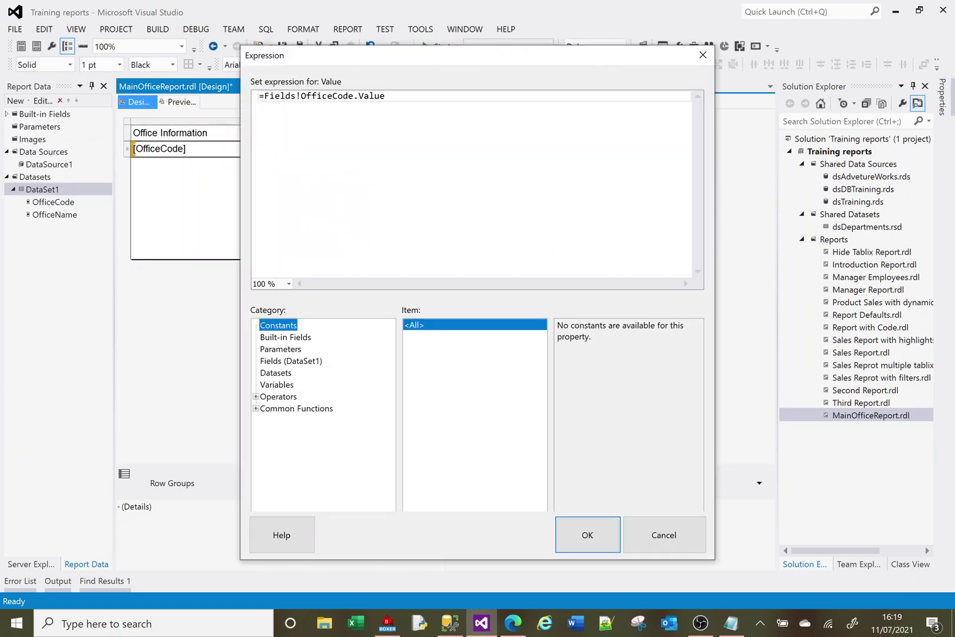
type("+ \" - \" +")
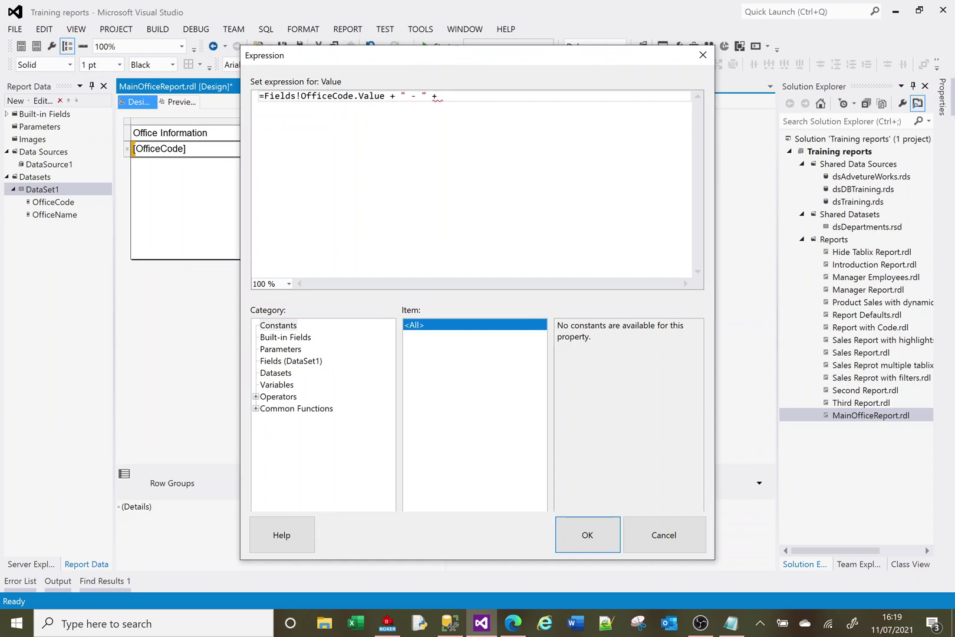
left_click(283, 362)
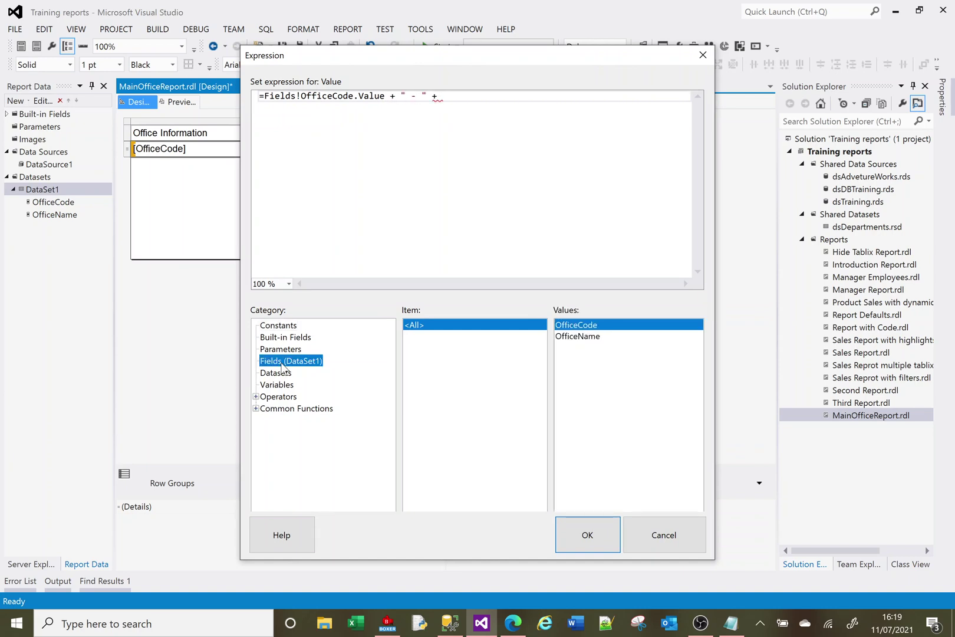
double_click(589, 336)
left_click(591, 538)
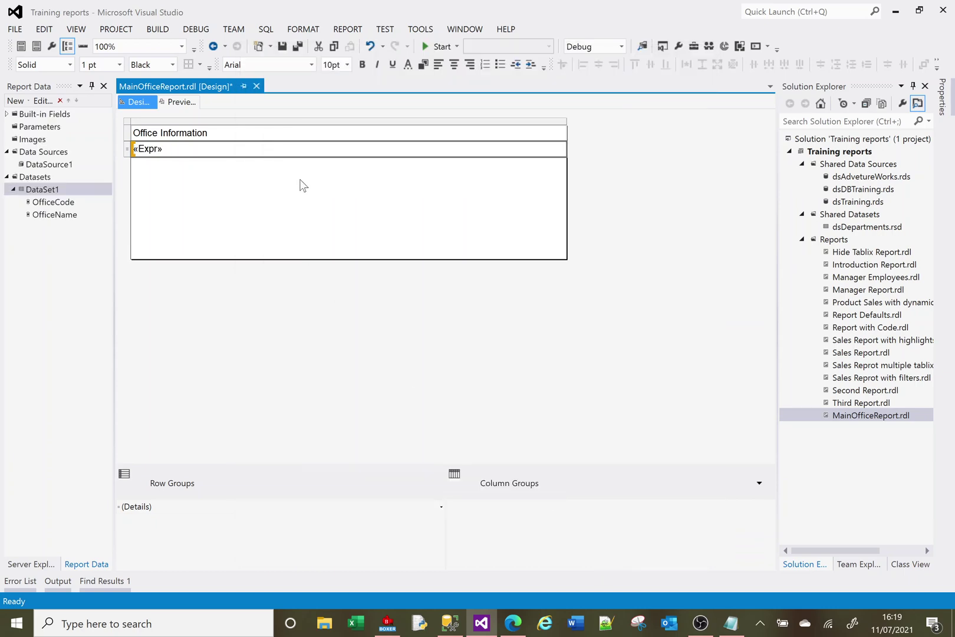
Step: Centre the table text and give the Office Information header a Pink background
left_click(454, 64)
left_click(419, 139)
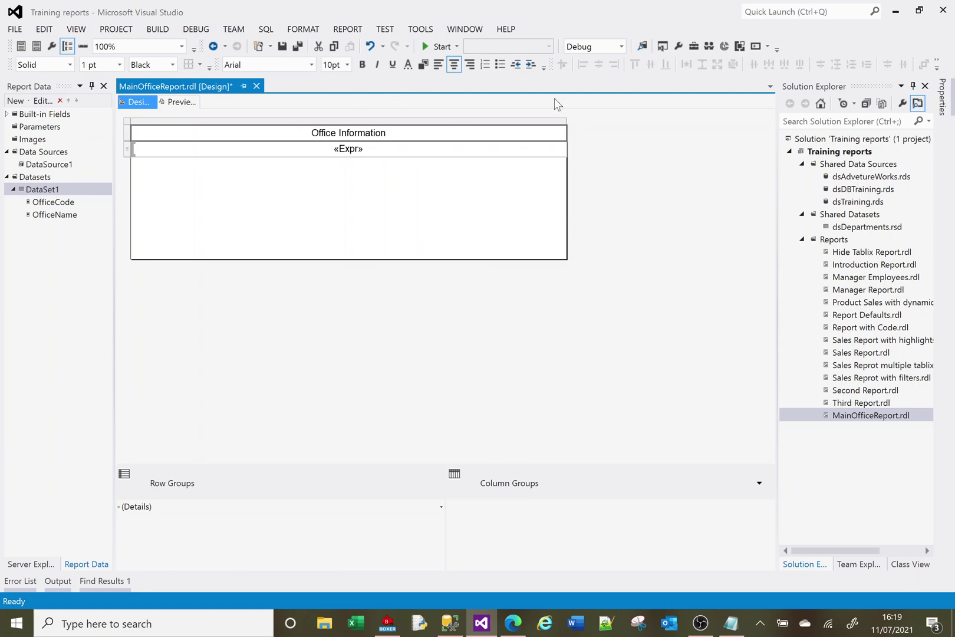
left_click(944, 109)
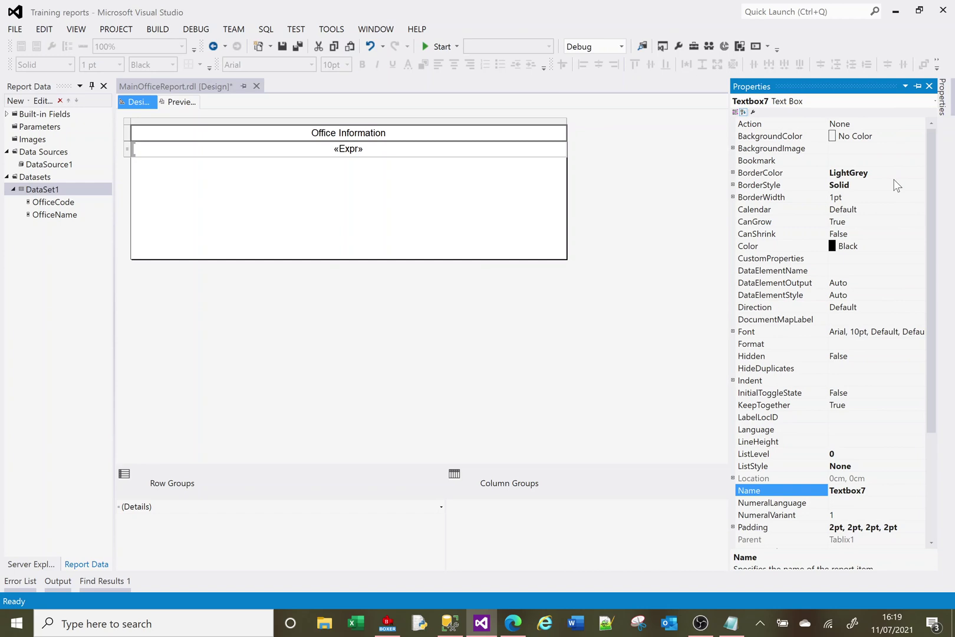
left_click(915, 135)
left_click(919, 136)
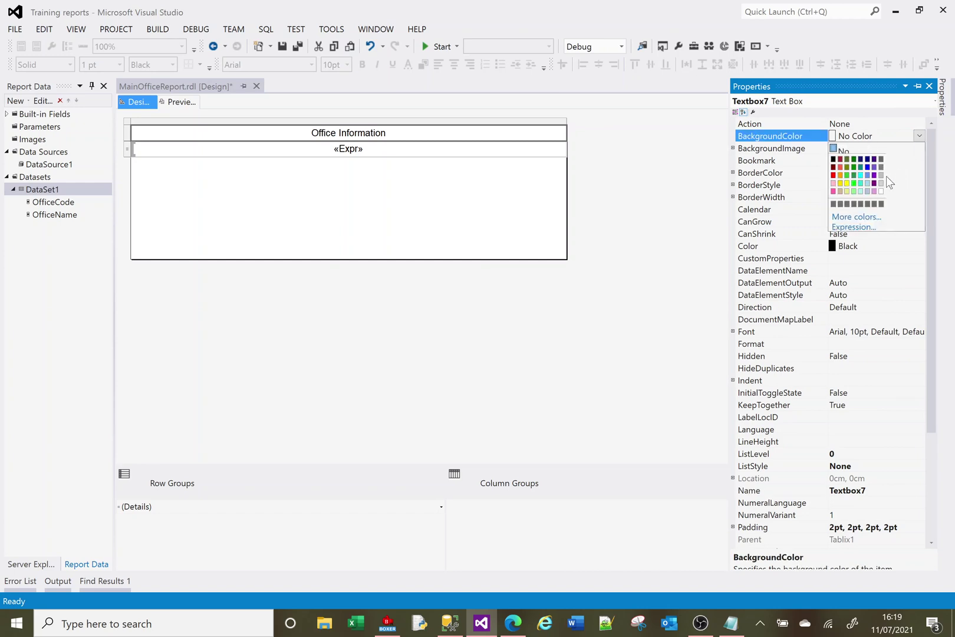
left_click(833, 191)
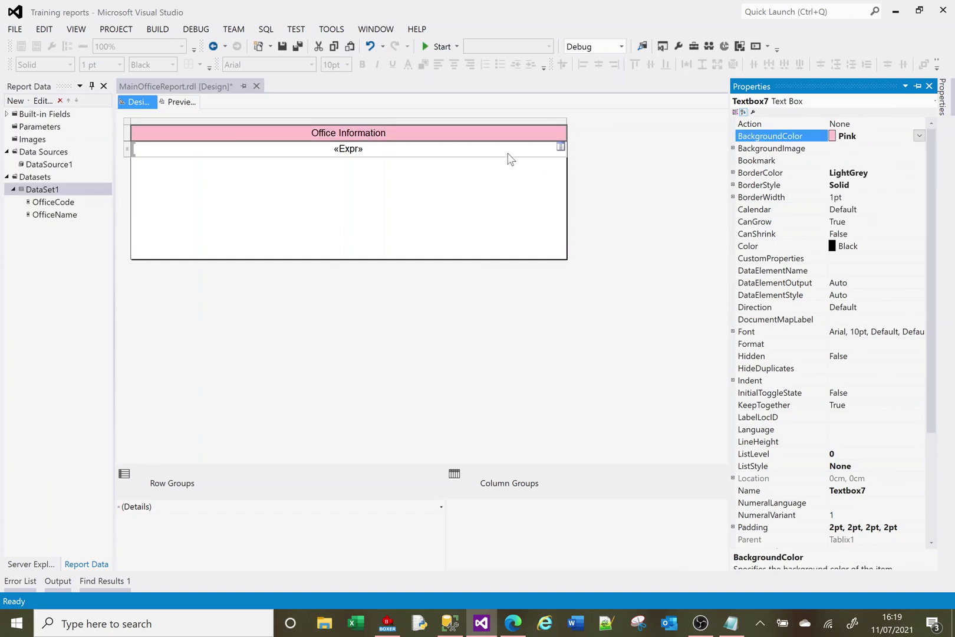
Step: Give the office row cell a Yellow background
left_click(508, 153)
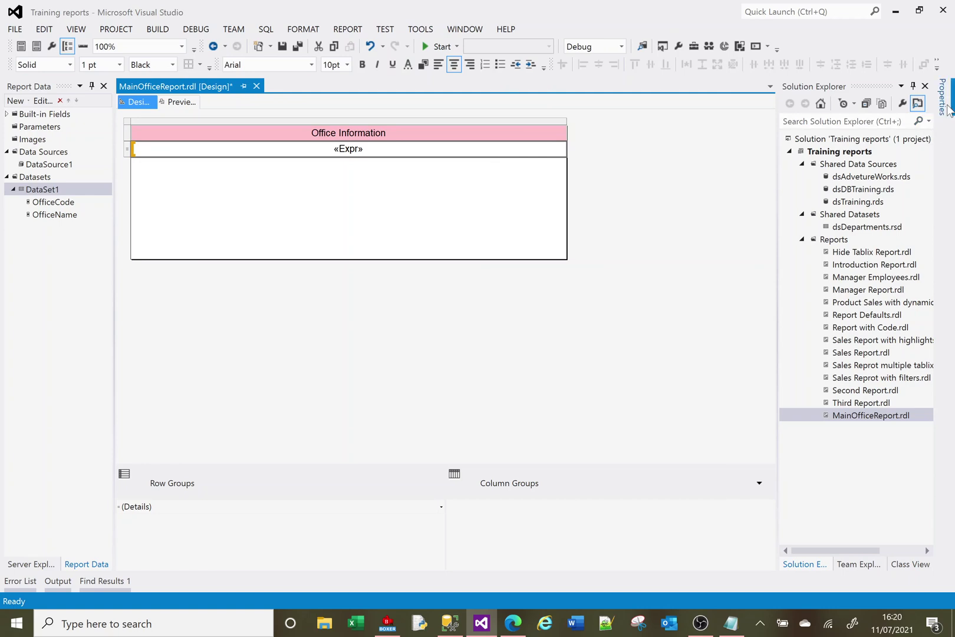
left_click(942, 98)
left_click(918, 135)
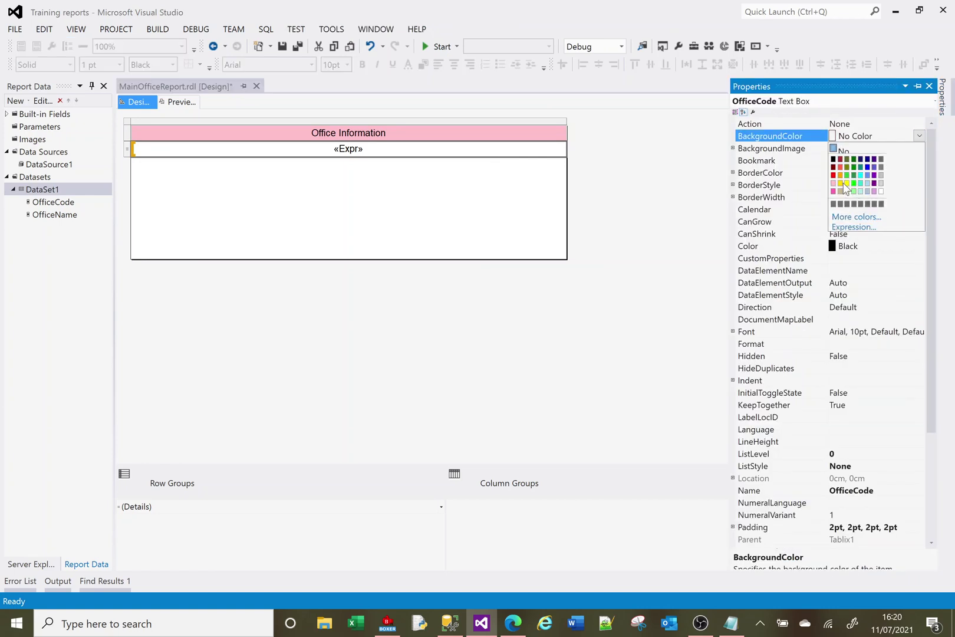
left_click(844, 183)
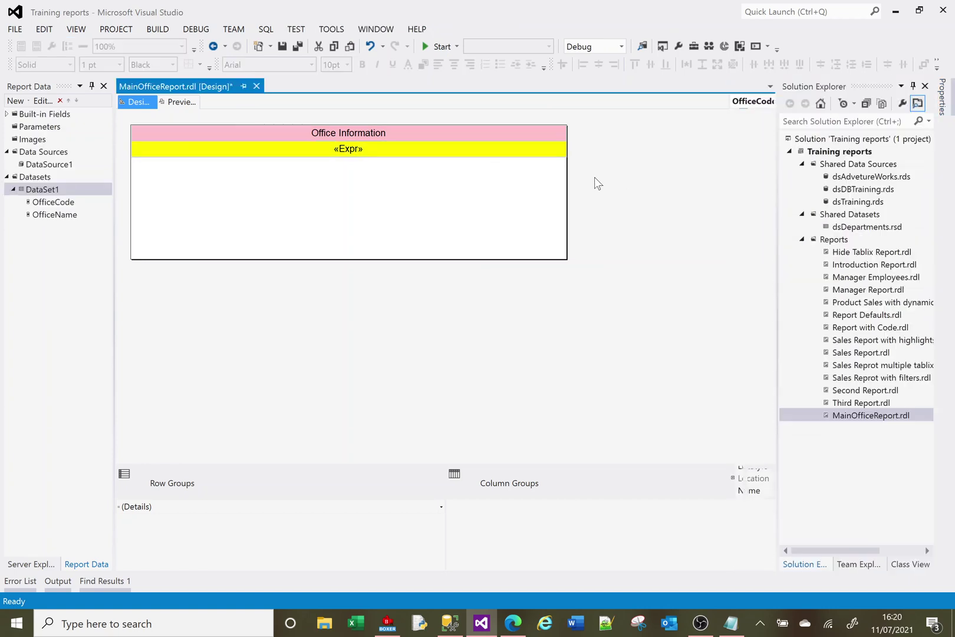
left_click(182, 101)
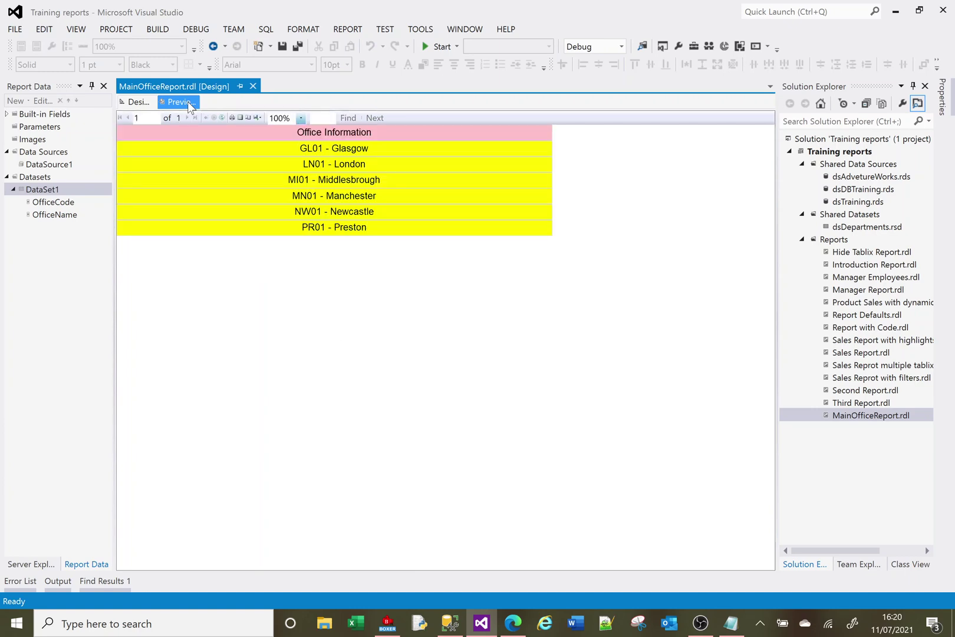
left_click(134, 100)
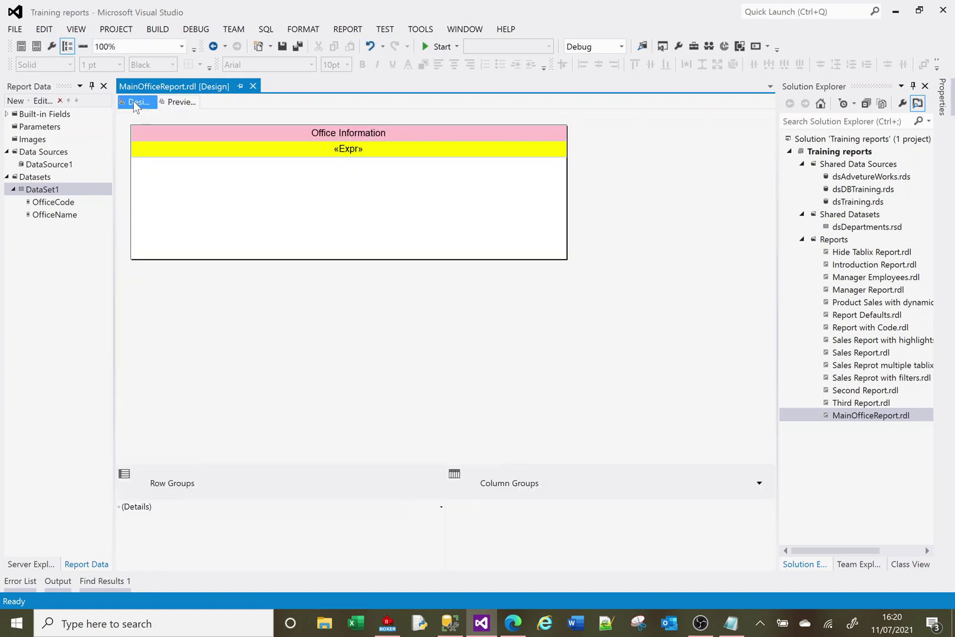
Step: Add a new report item named SubEmployeesReport to the project's Reports folder
right_click(828, 241)
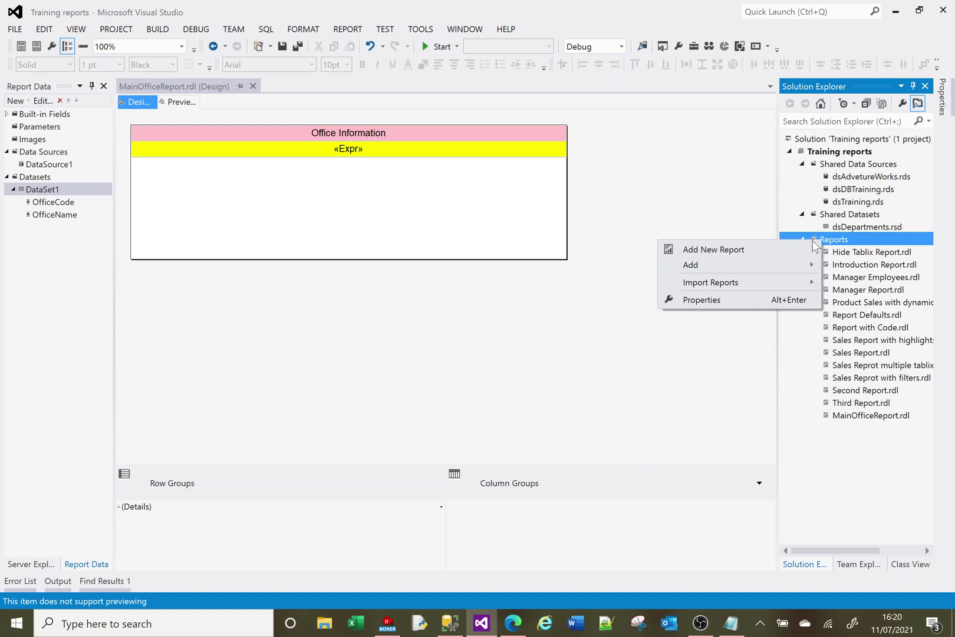
mouse_move(714, 263)
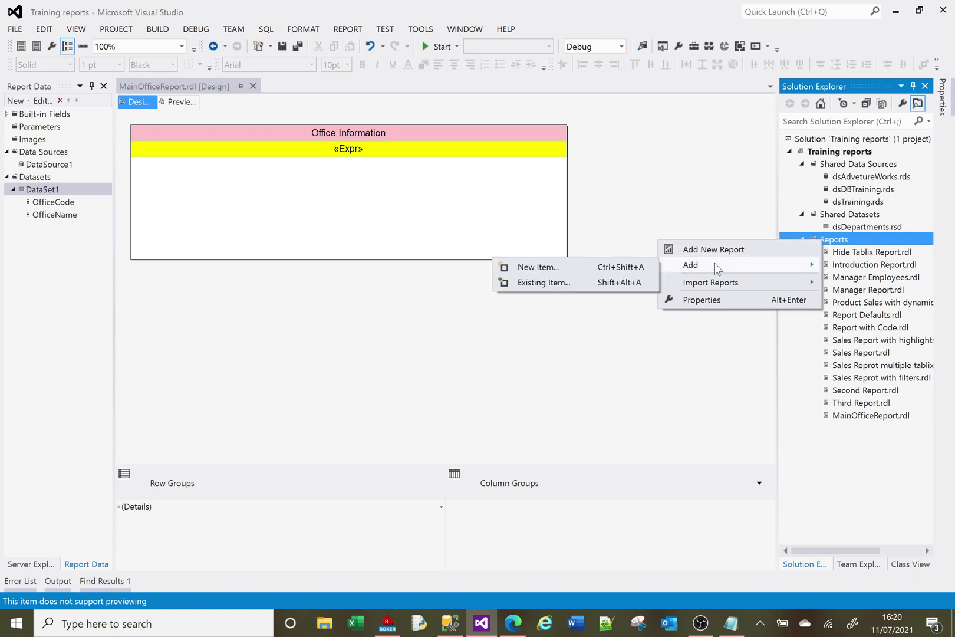
left_click(581, 267)
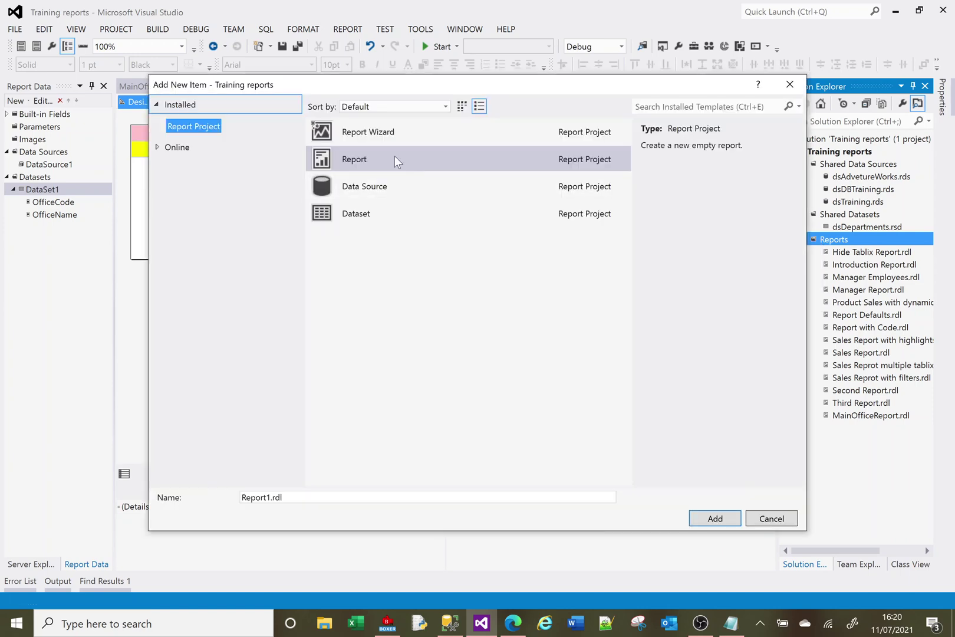
left_click(270, 497)
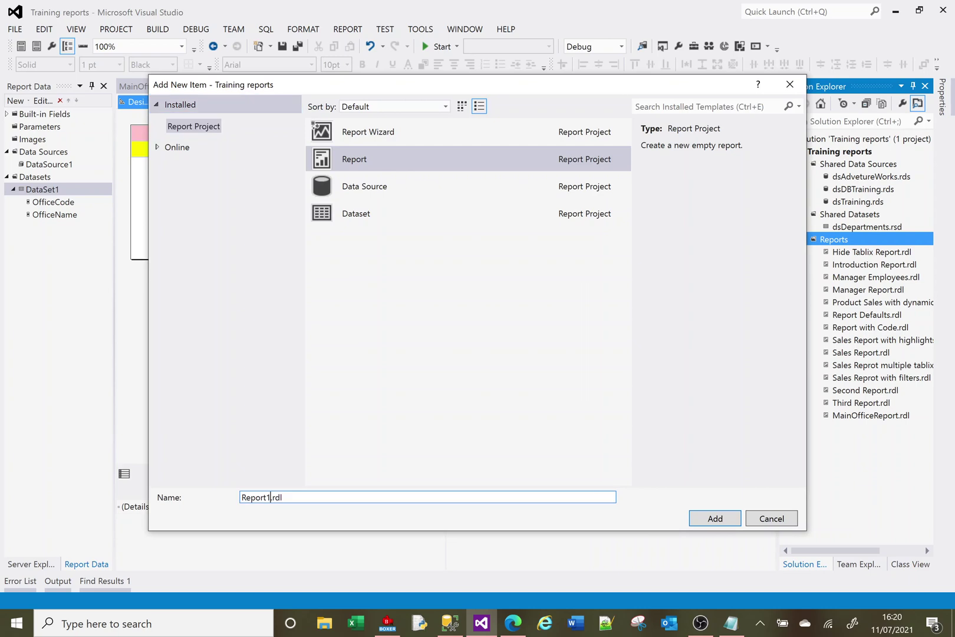
key("BackSpace")
key("BackSpace")
key("BackSpace")
key("BackSpace")
key("BackSpace")
key("BackSpace")
key("BackSpace")
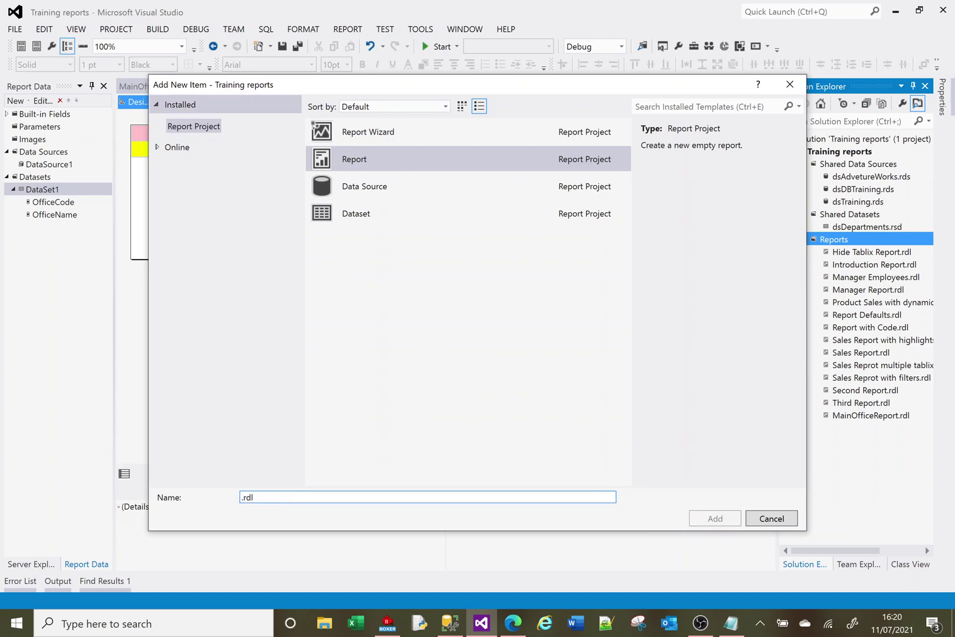
type("SubEmployees")
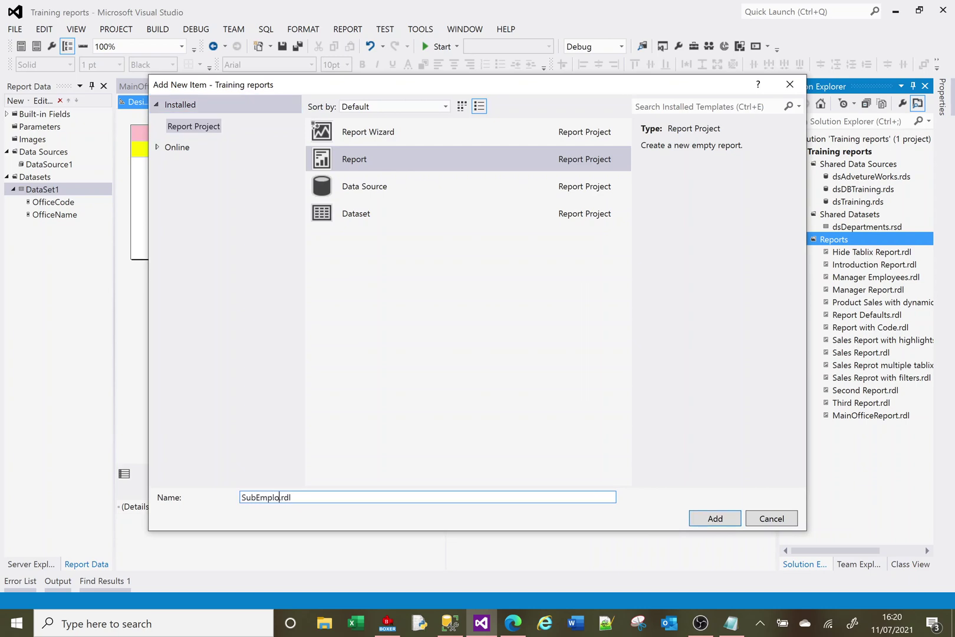
type("Report")
left_click(712, 523)
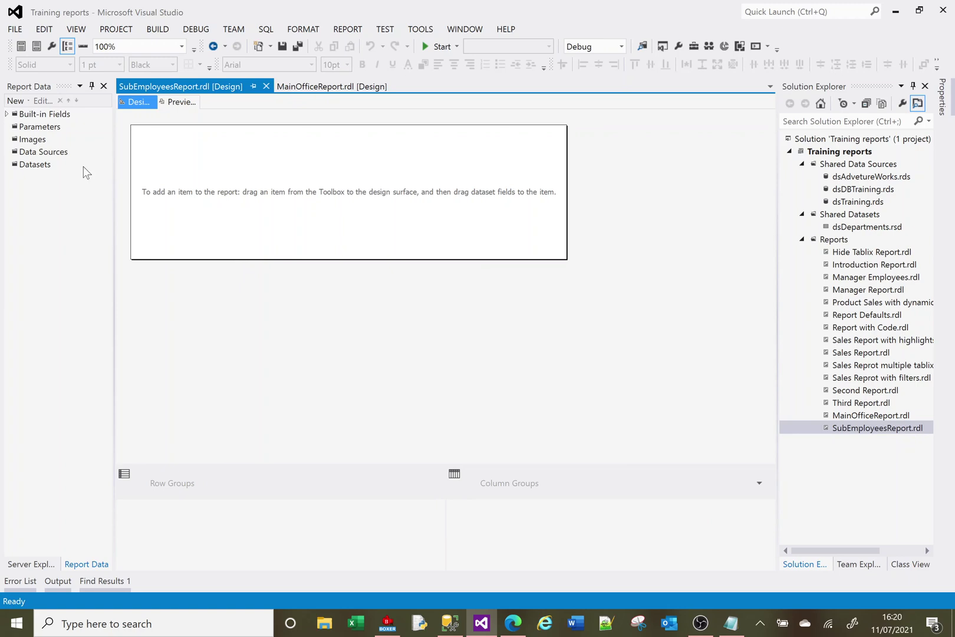
Step: Add DataSource1 to SubEmployeesReport, referencing the shared dsTraining data source
right_click(54, 156)
left_click(89, 162)
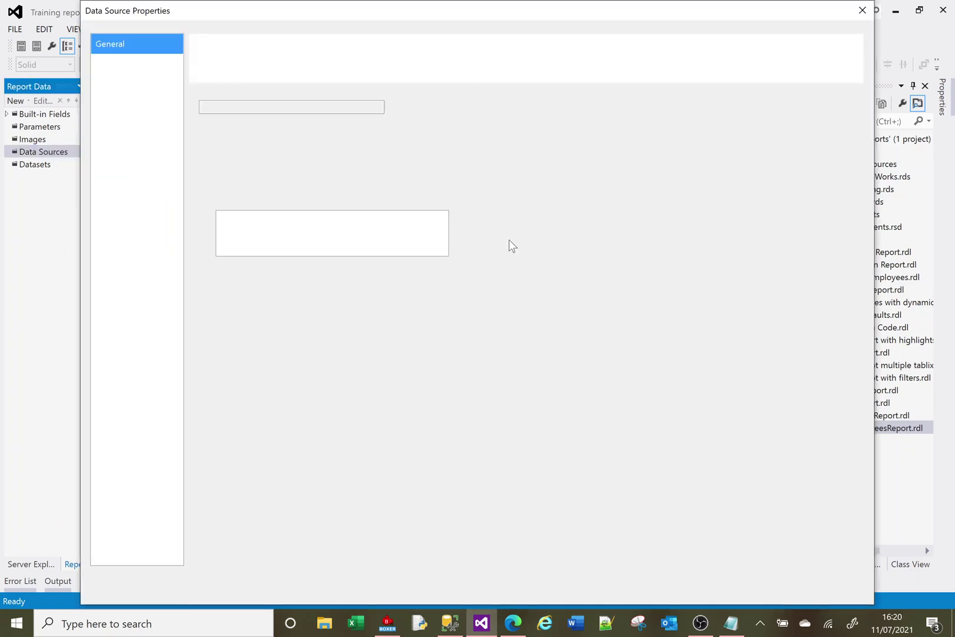
left_click(235, 275)
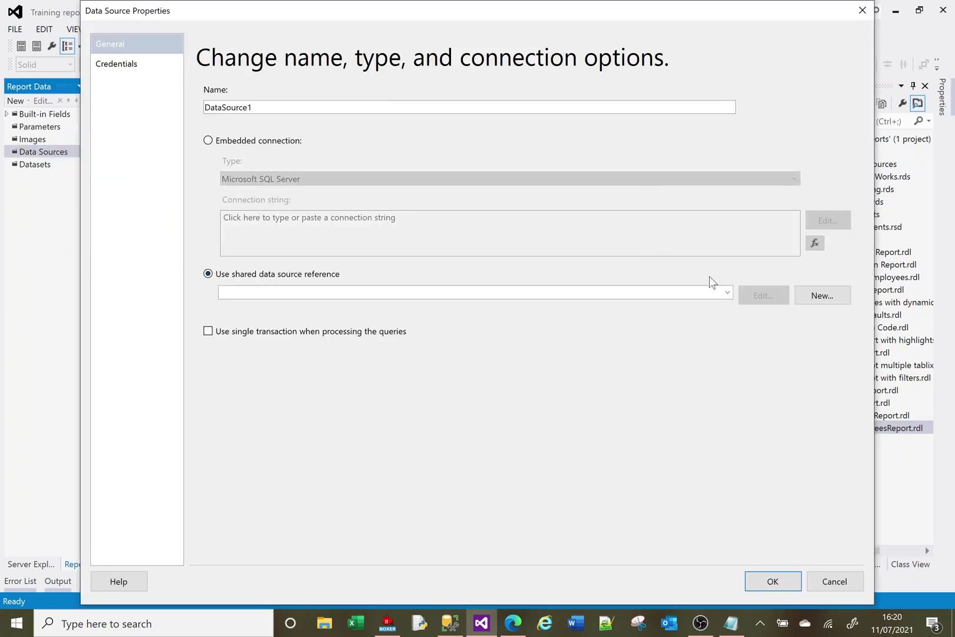
left_click(728, 292)
left_click(461, 329)
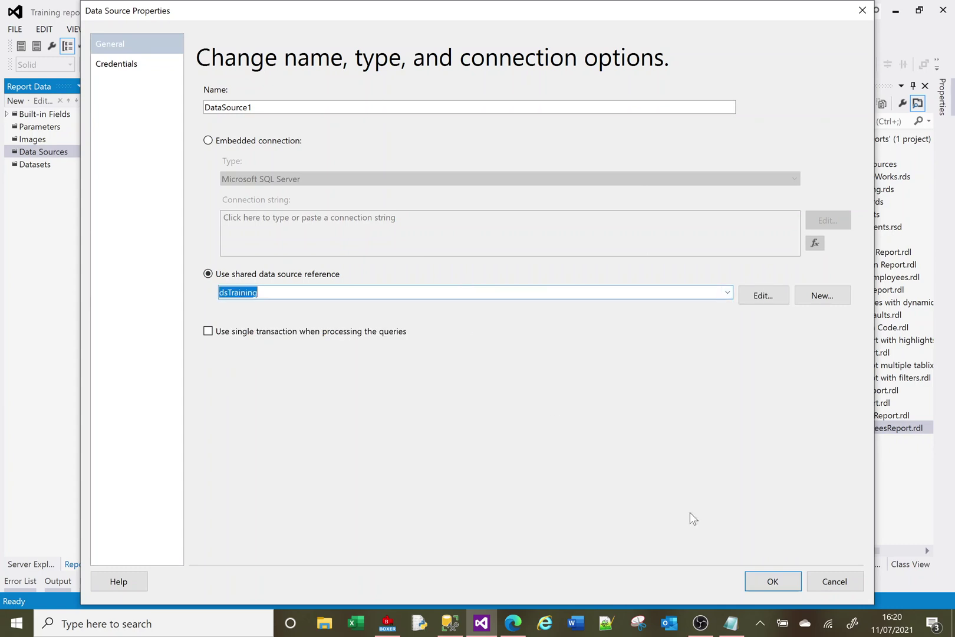
left_click(769, 582)
Step: Add an embedded dataset on DataSource1 with the pasted employees query and refreshed fields
right_click(49, 179)
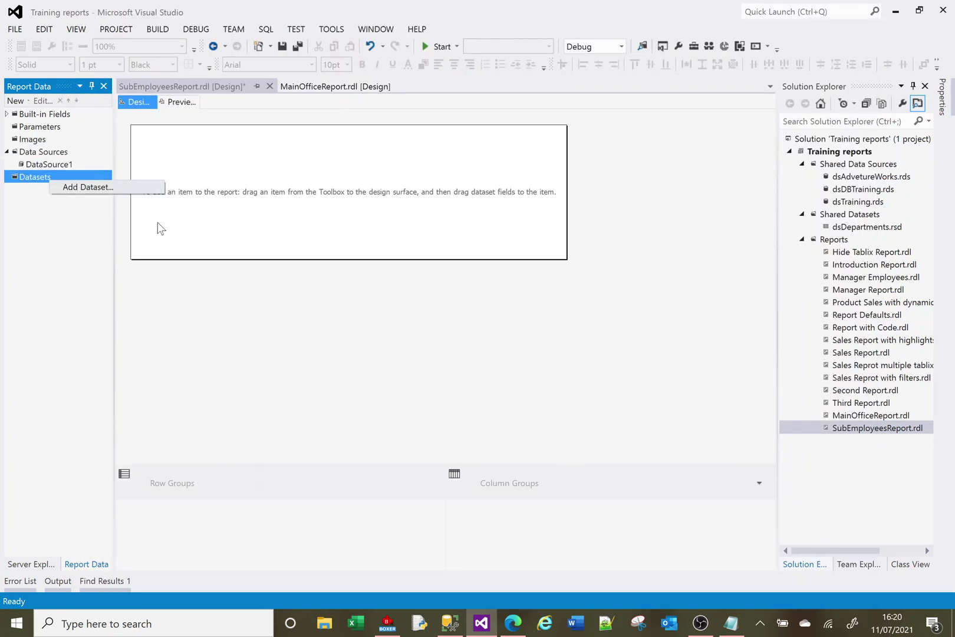
left_click(101, 186)
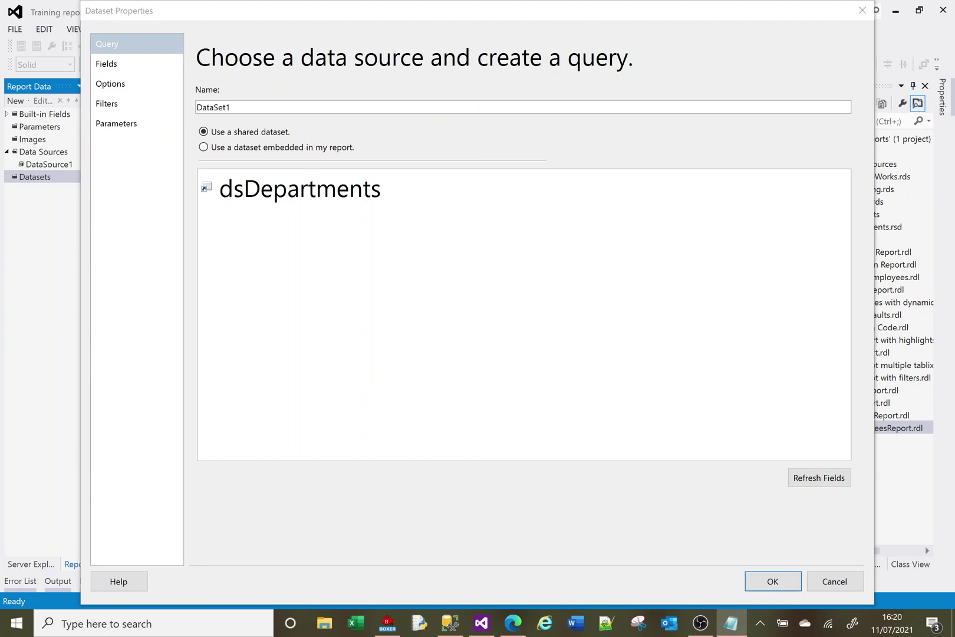
left_click(217, 148)
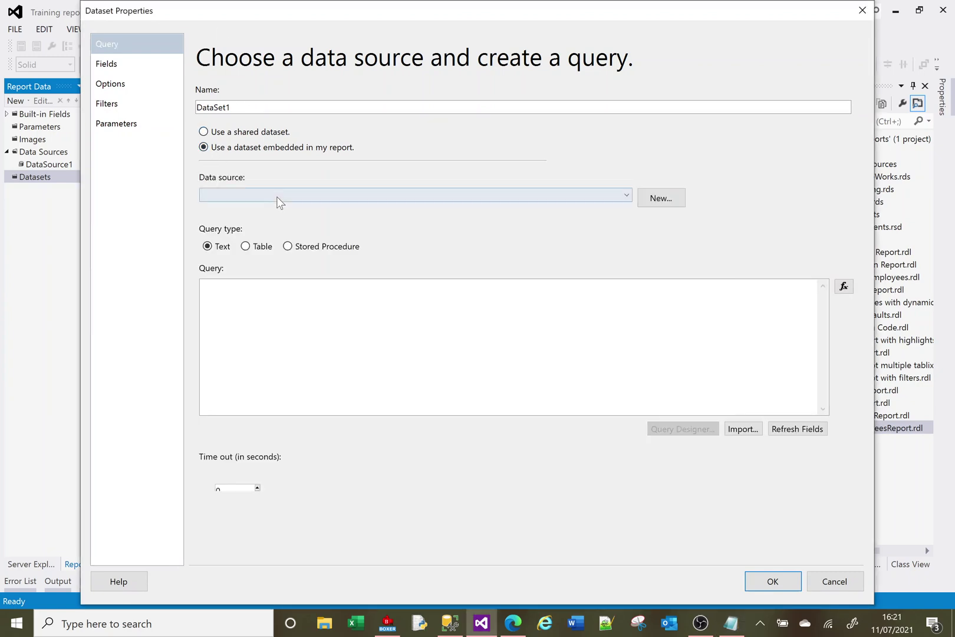
left_click(277, 196)
left_click(278, 207)
left_click(288, 281)
type("select em.FullName, em.HireDate, em.LeaveDate, em.Office from employees em order by em.FullName")
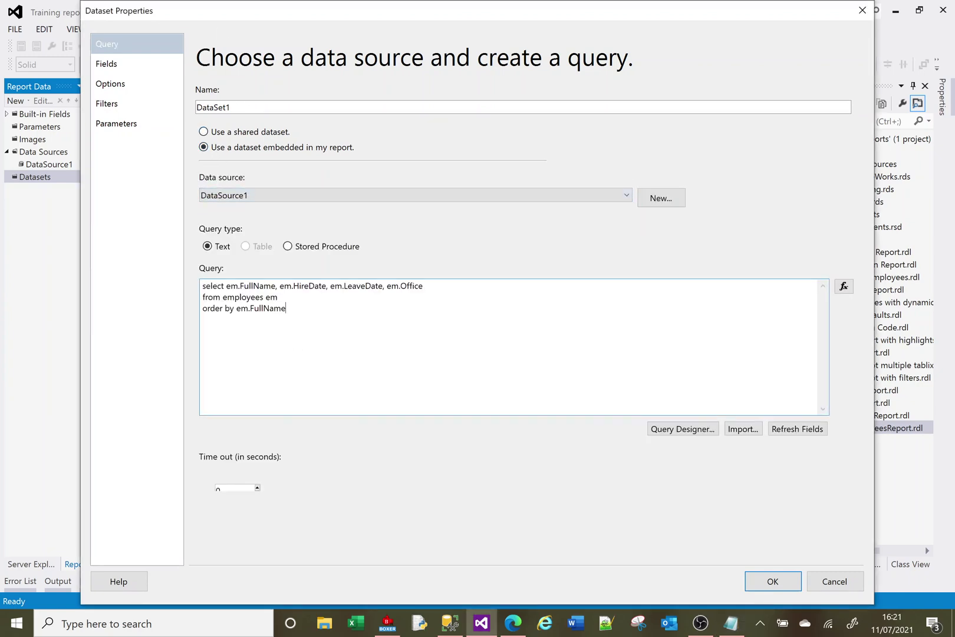
left_click(797, 428)
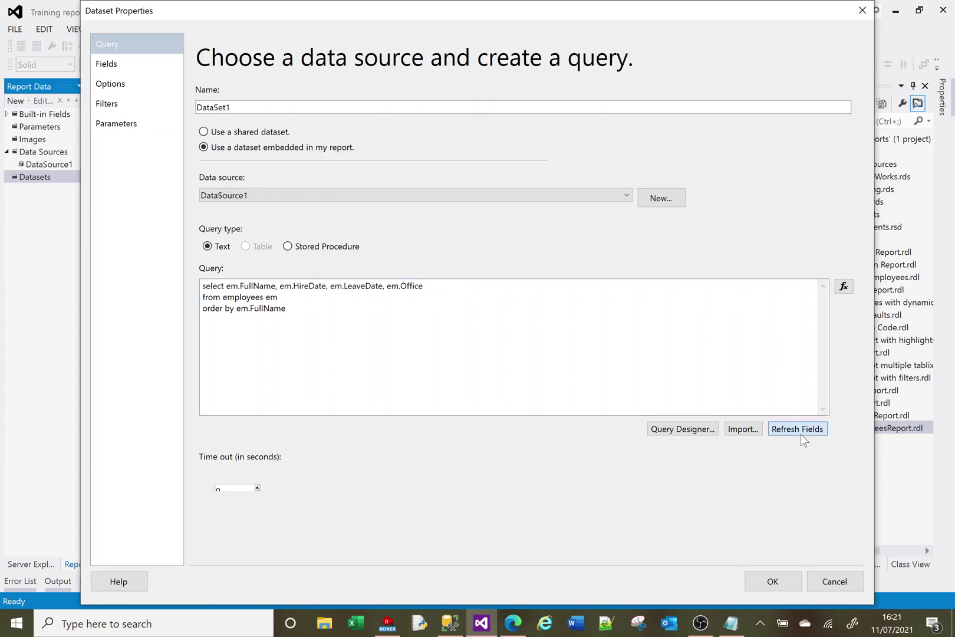
left_click(773, 582)
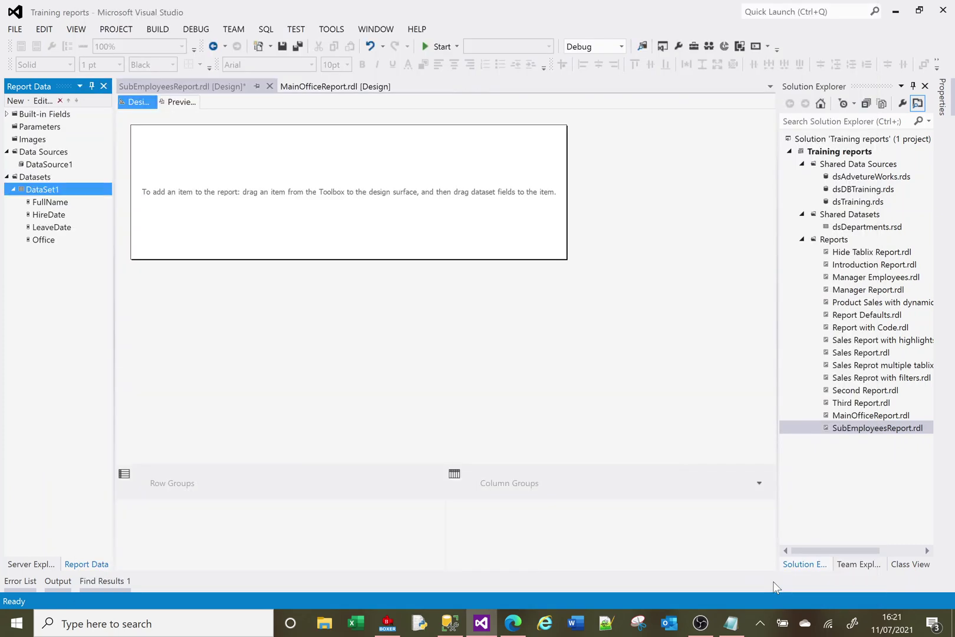
Step: Insert a table at the body's top-left with FullName, HireDate and LeaveDate columns
right_click(157, 148)
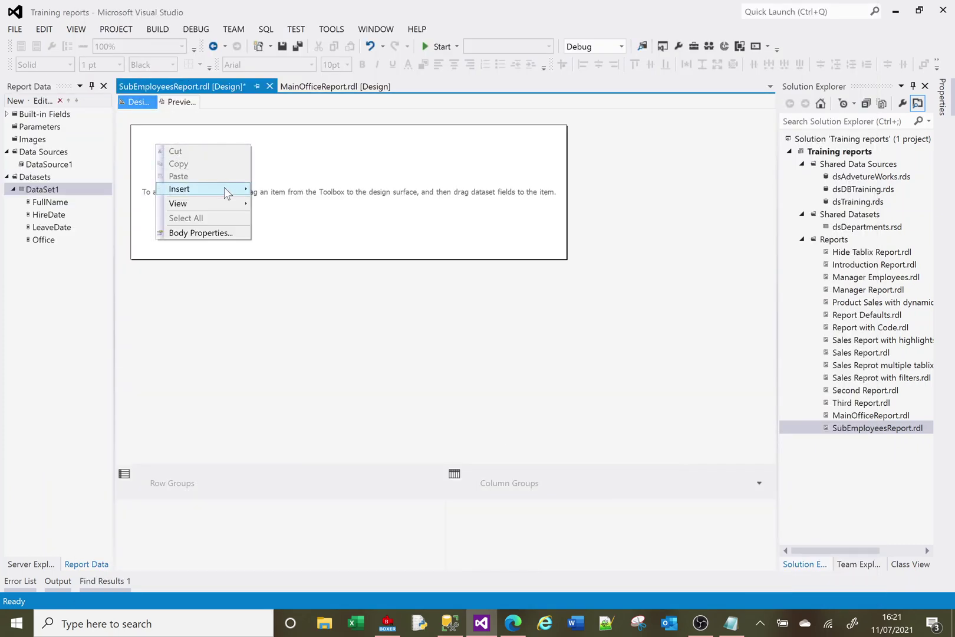
mouse_move(223, 187)
left_click(294, 215)
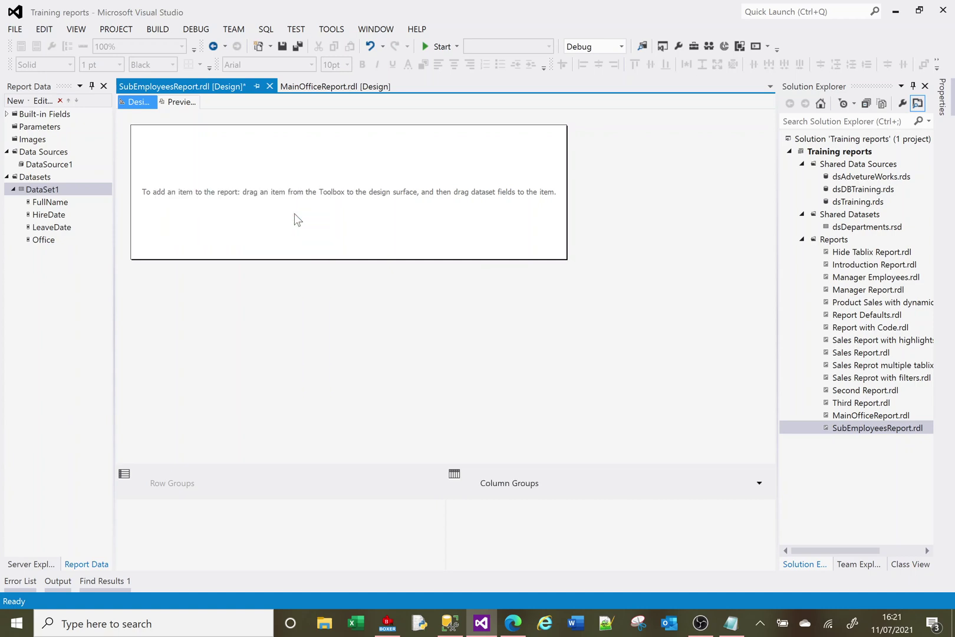
left_click_drag(159, 145, 135, 126)
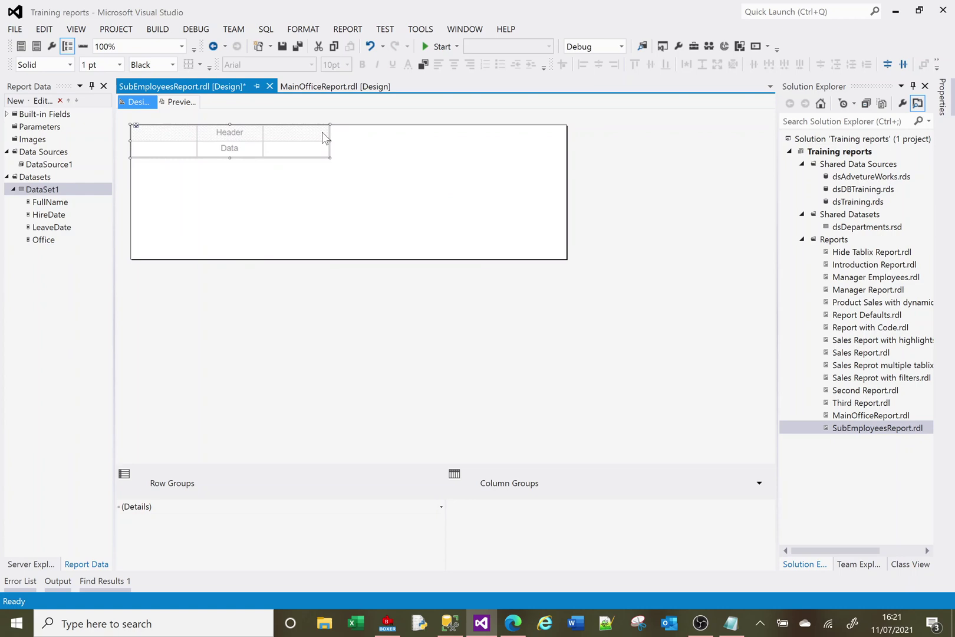
left_click(280, 133)
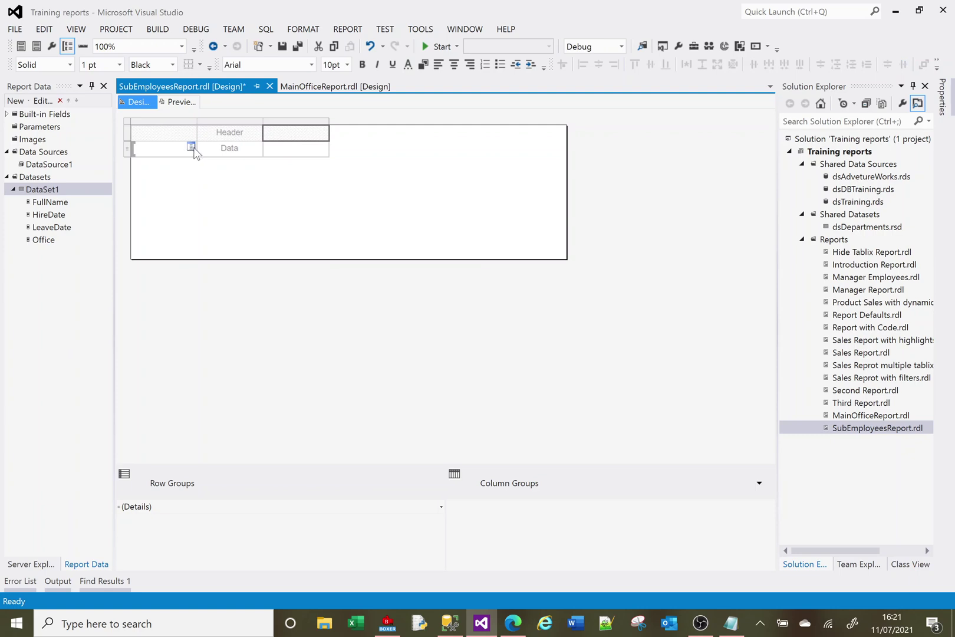
left_click(191, 146)
left_click(203, 158)
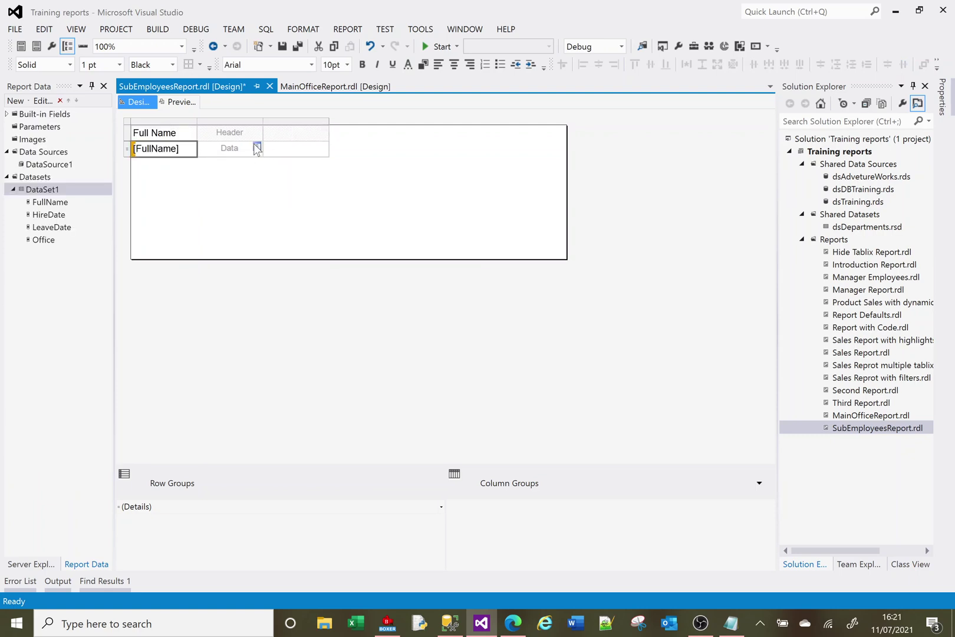
left_click(257, 148)
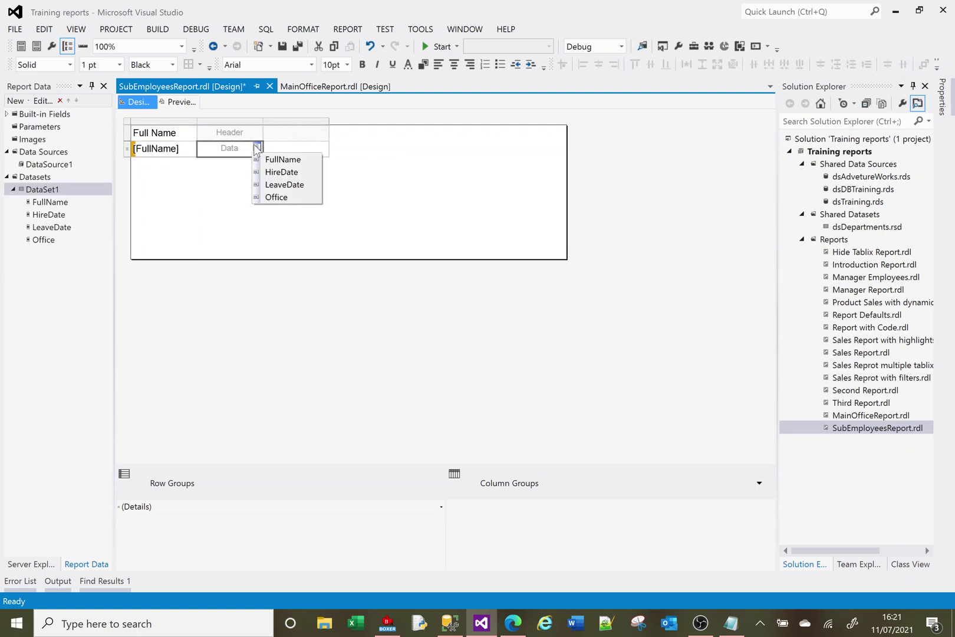
left_click(277, 172)
left_click(323, 148)
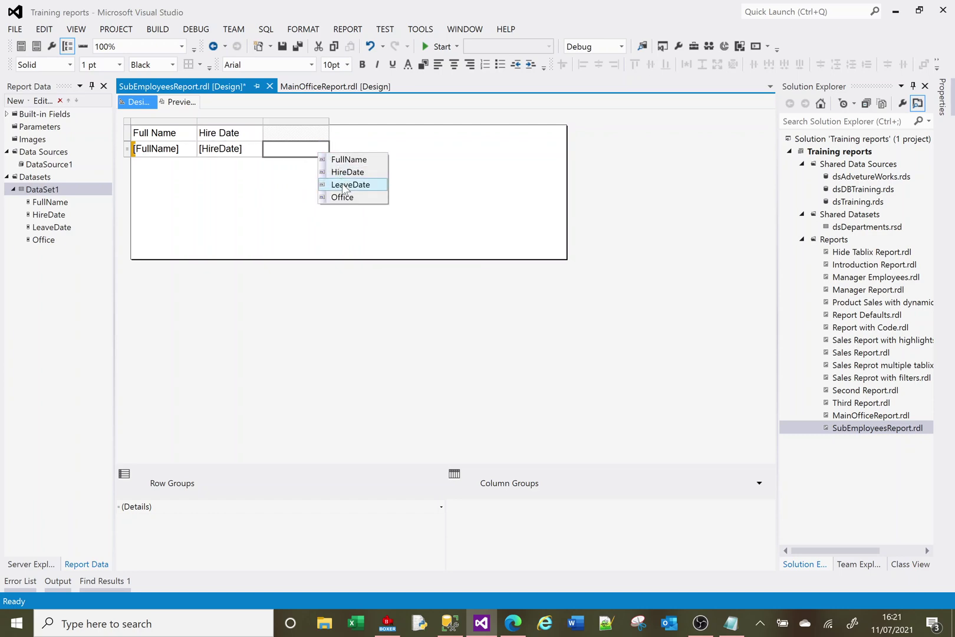
left_click(342, 186)
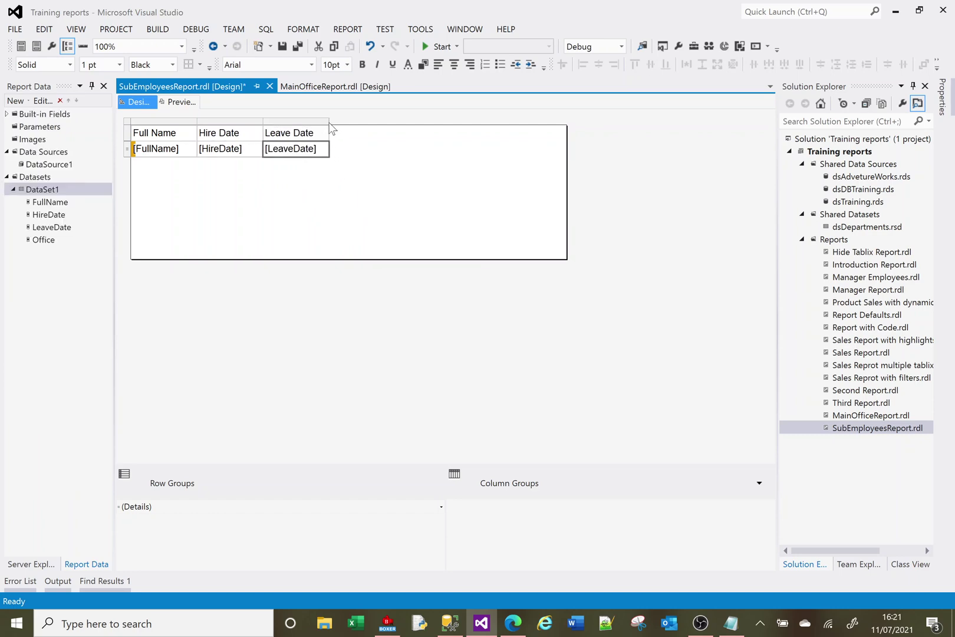
Step: Resize the columns so Full Name is much wider than Hire Date and Leave Date
left_click_drag(329, 121, 567, 130)
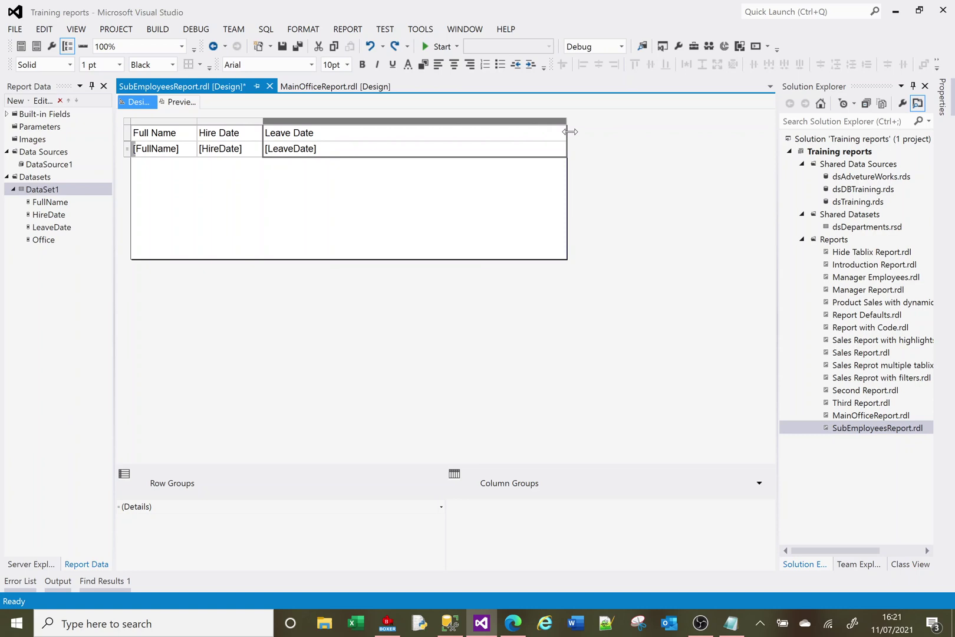
left_click(320, 121)
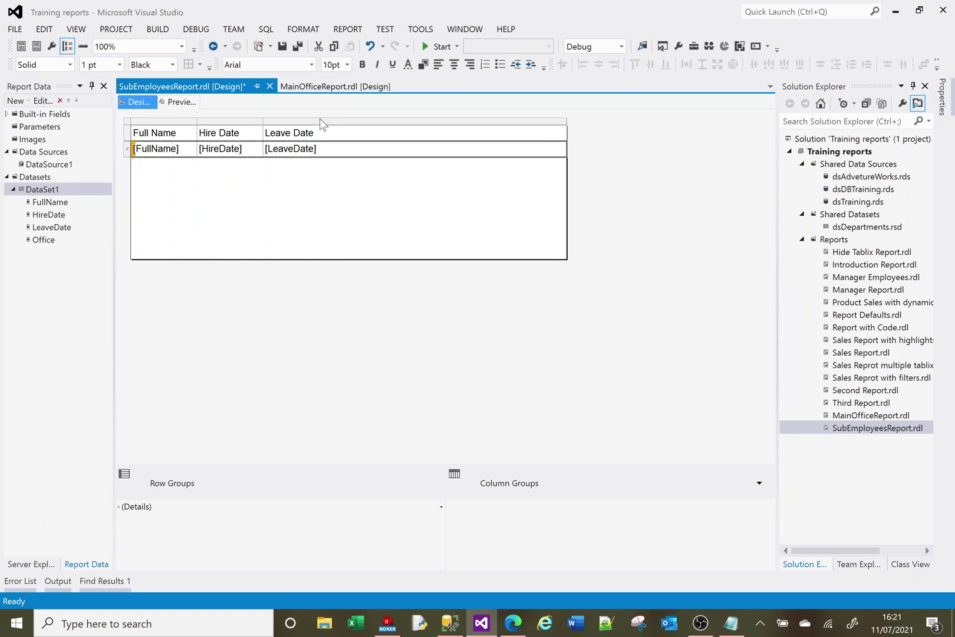
right_click(323, 148)
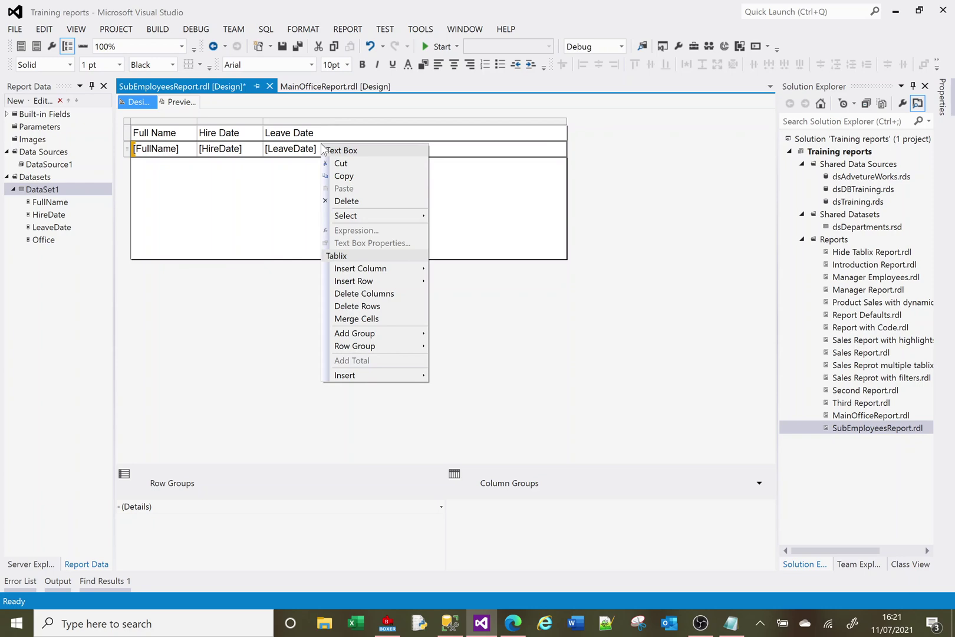
left_click(249, 207)
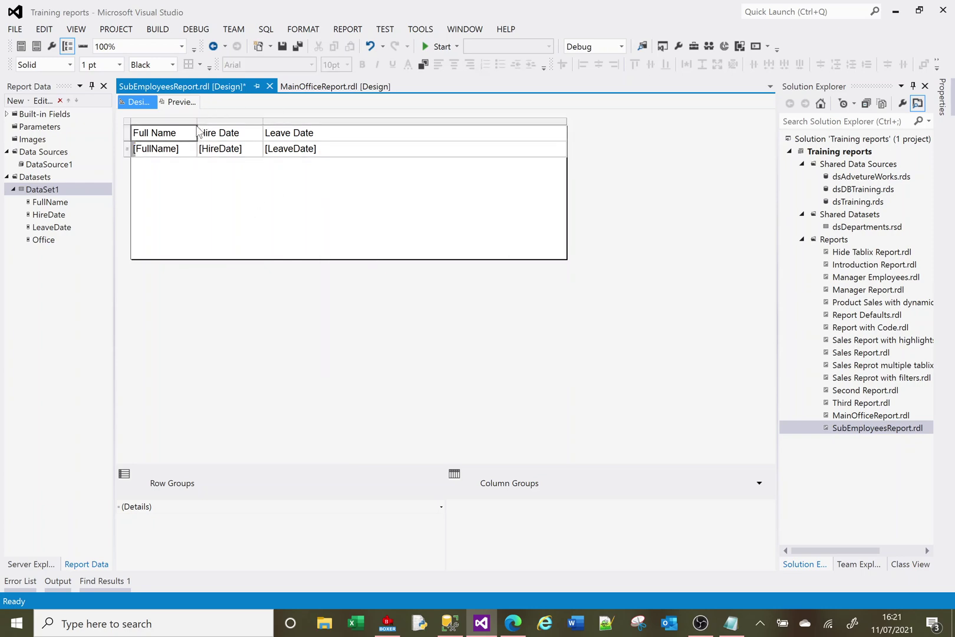
left_click(494, 122)
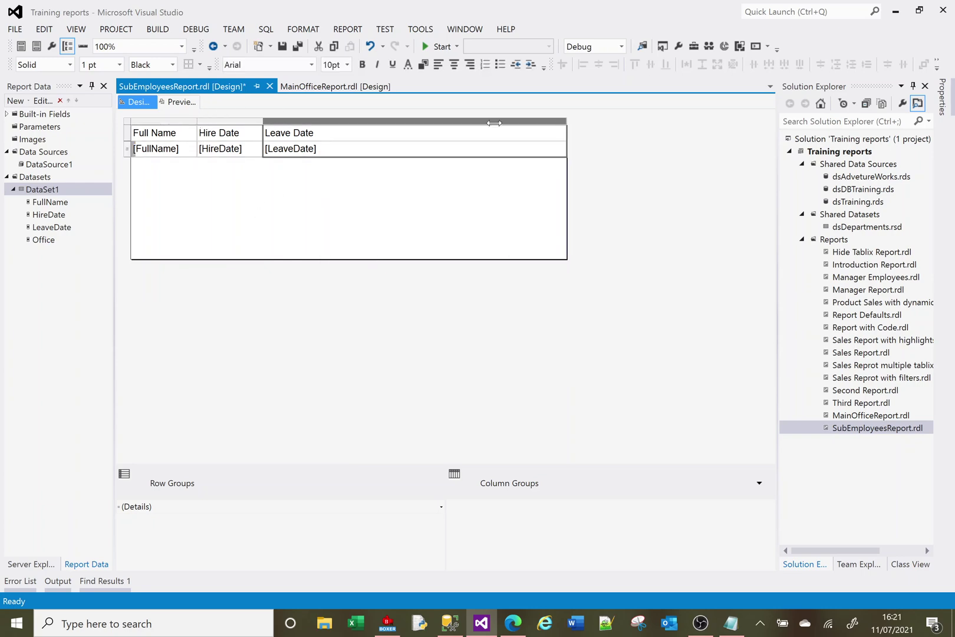
left_click_drag(494, 122, 346, 122)
left_click_drag(197, 121, 418, 127)
left_click(385, 215)
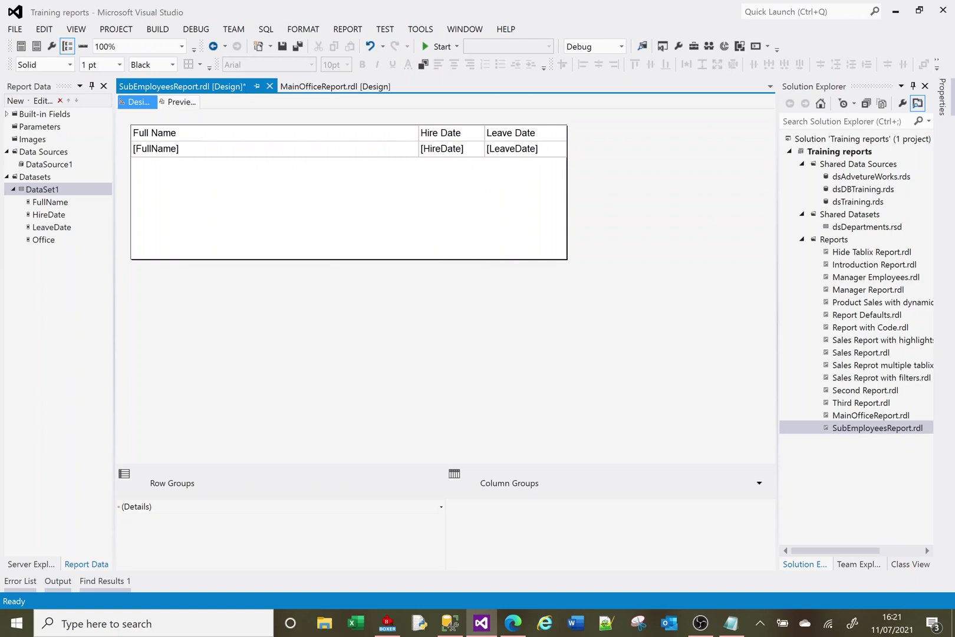
Step: Give the employee table's header row a LightBlue background
left_click(167, 147)
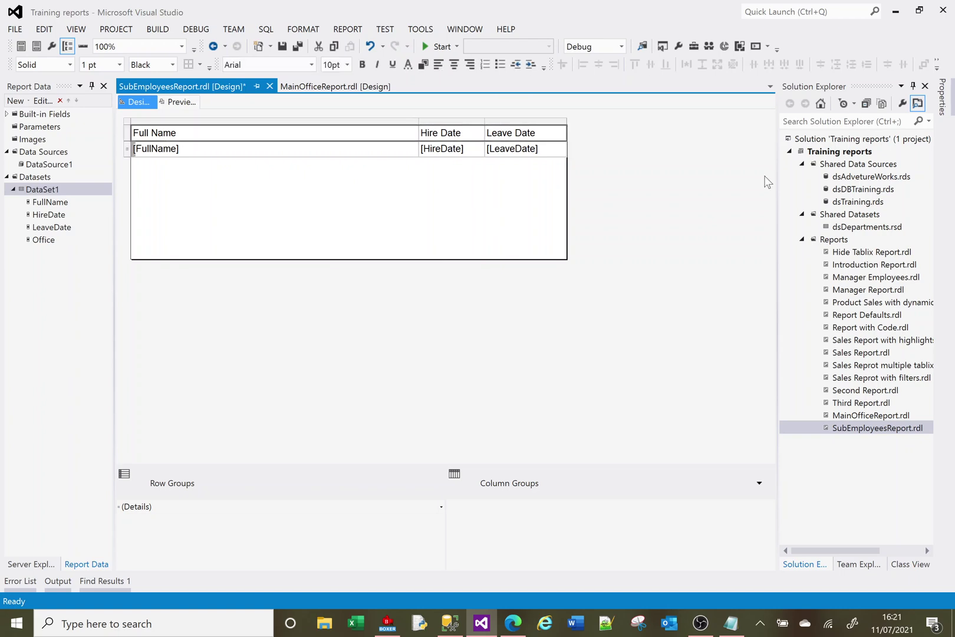
left_click(943, 97)
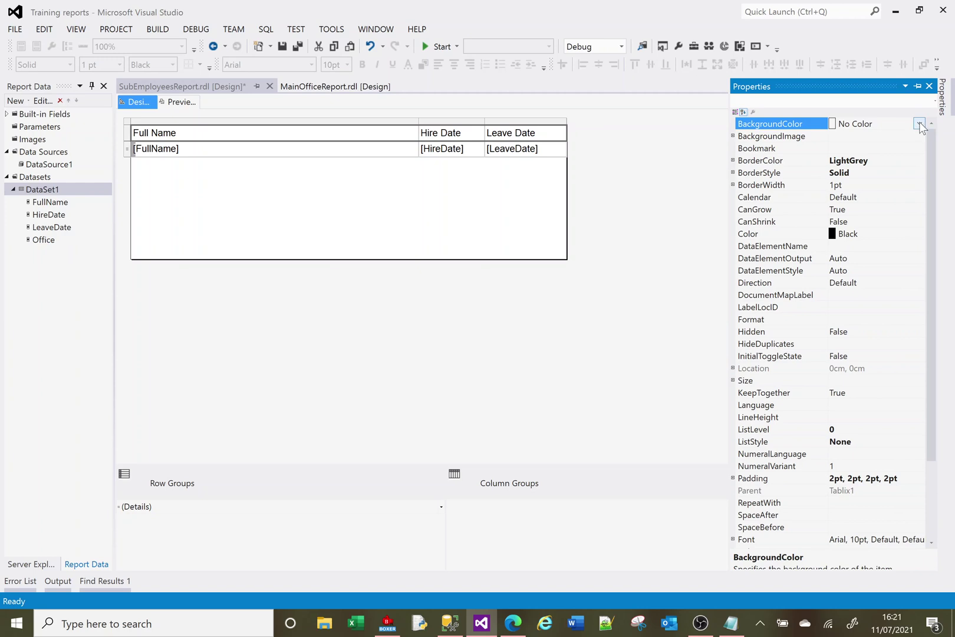
left_click(919, 121)
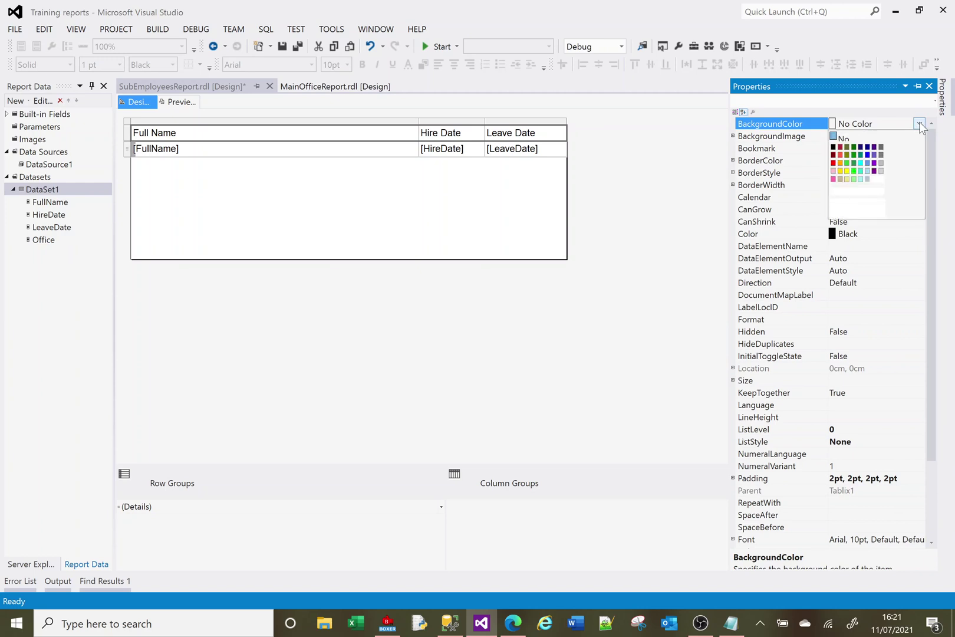
left_click(868, 173)
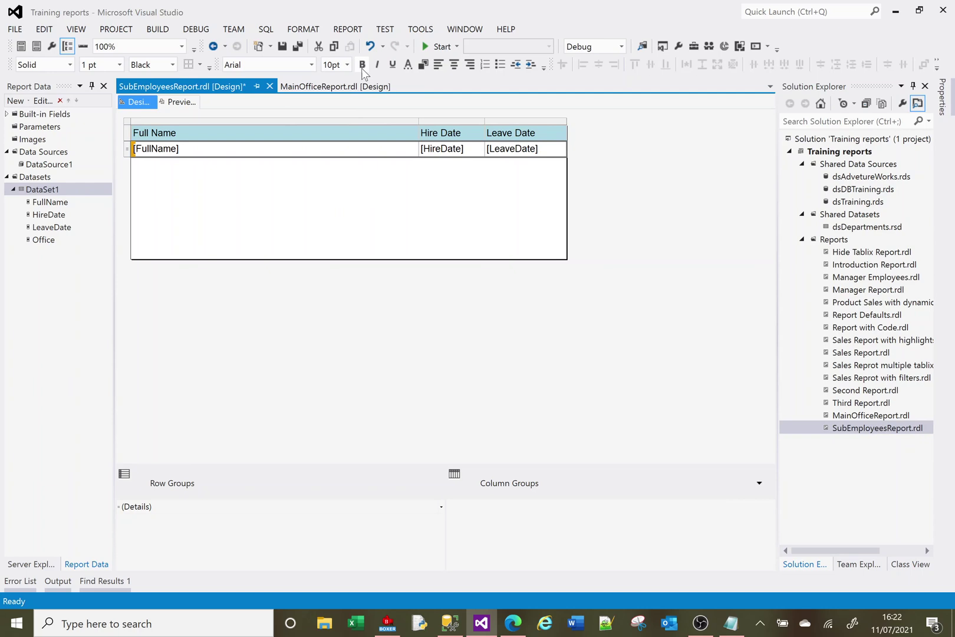
Step: Make the detail row text Red and bold, then preview the report
mouse_move(940, 121)
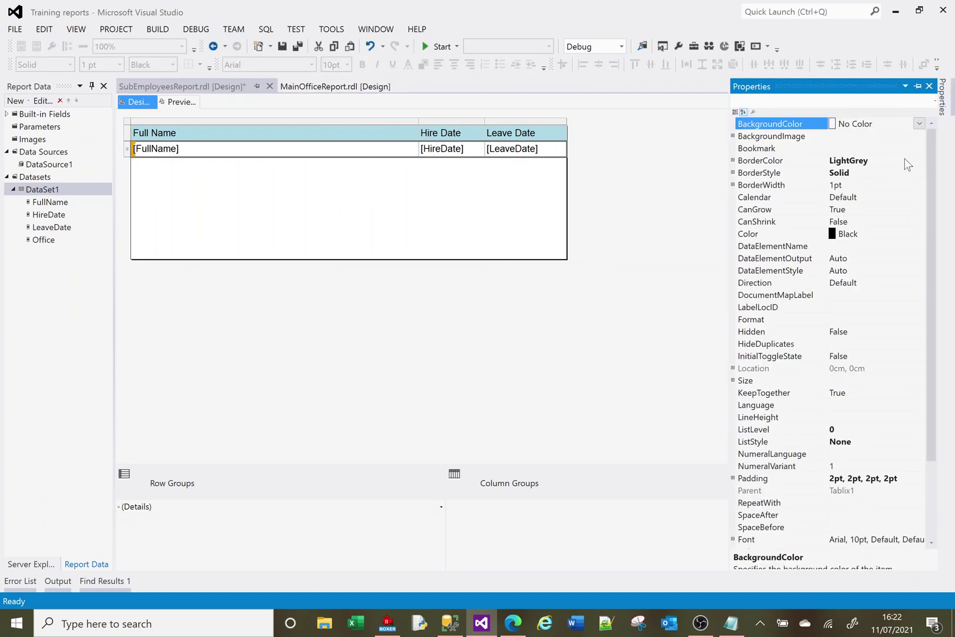
left_click(918, 234)
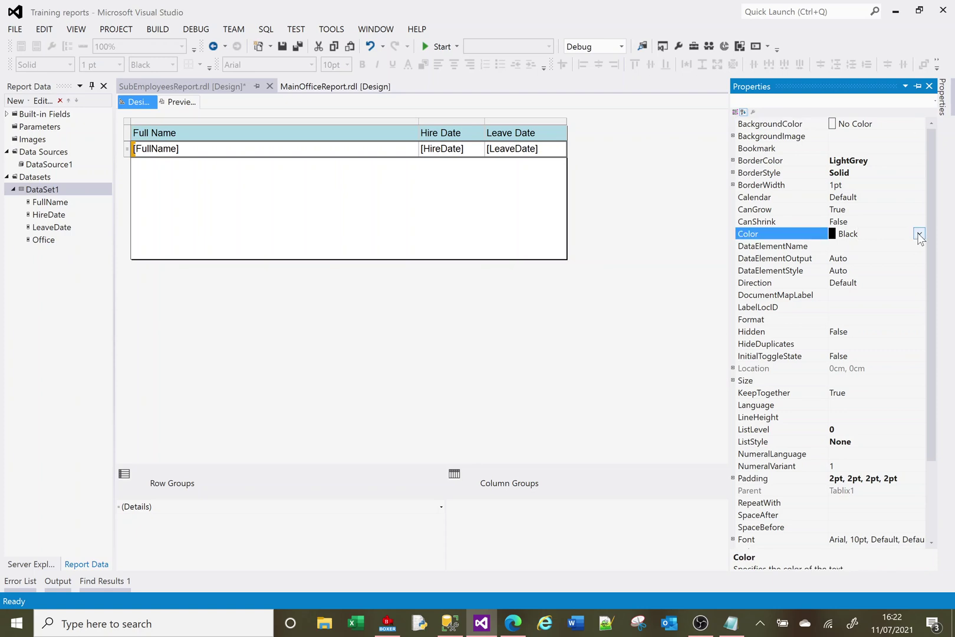
left_click(918, 234)
left_click(834, 261)
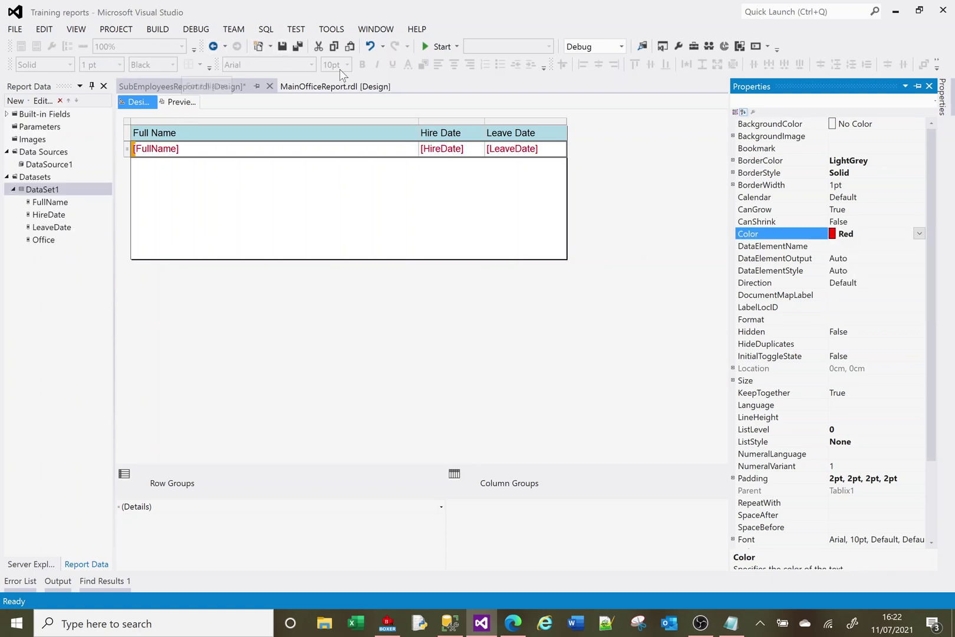
left_click(306, 198)
left_click(138, 151)
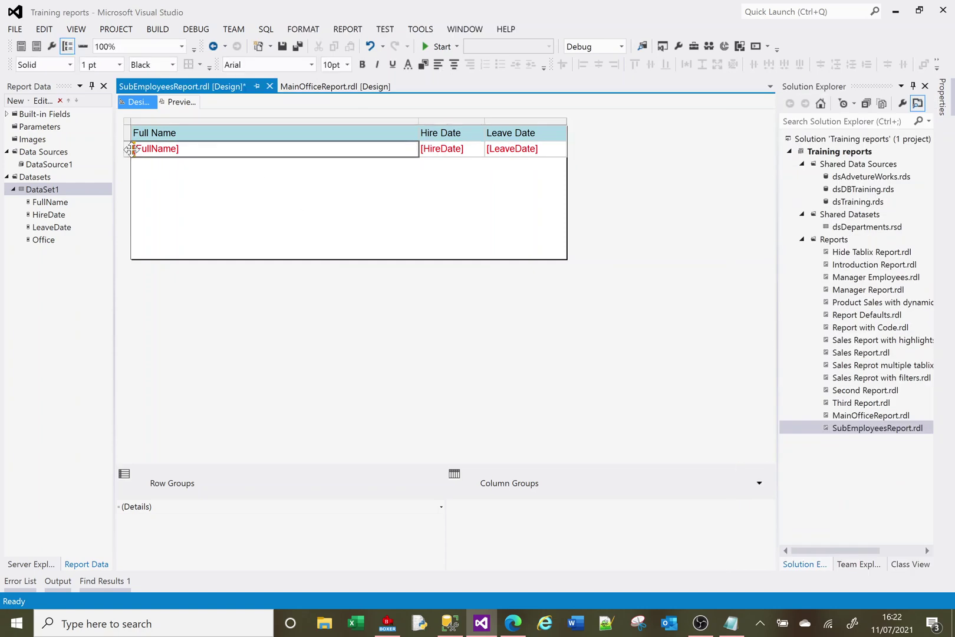
left_click(128, 149)
left_click(362, 64)
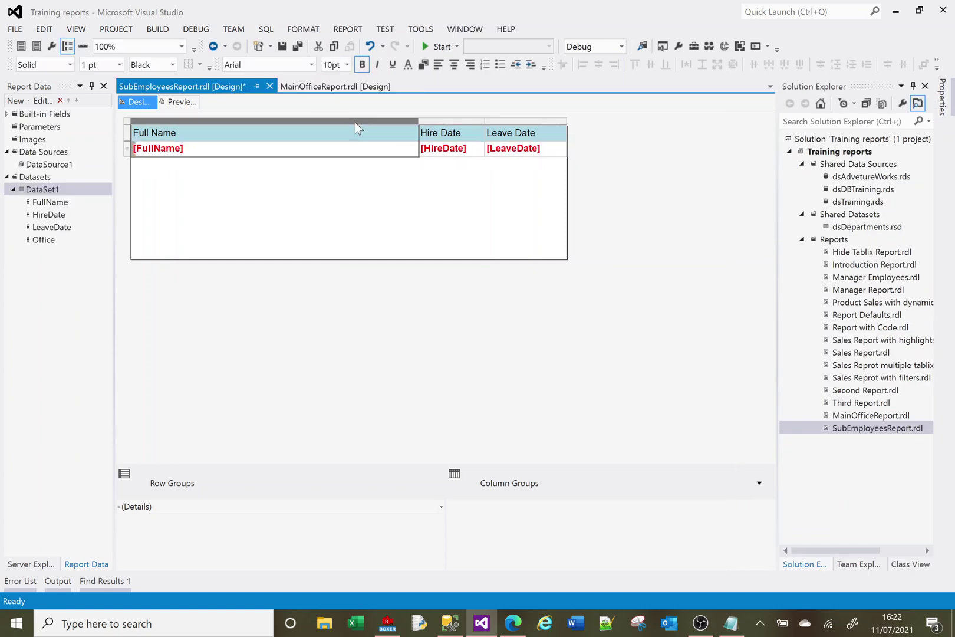
left_click(186, 236)
left_click(185, 101)
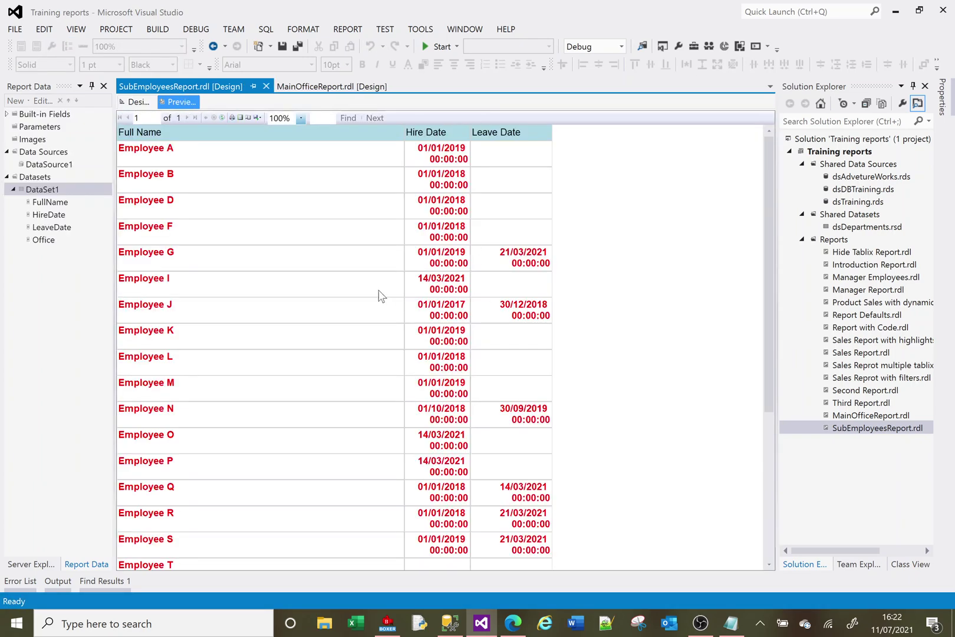
Step: Format the Hire Date cell with the '31 Jan 2000' date style
left_click(145, 103)
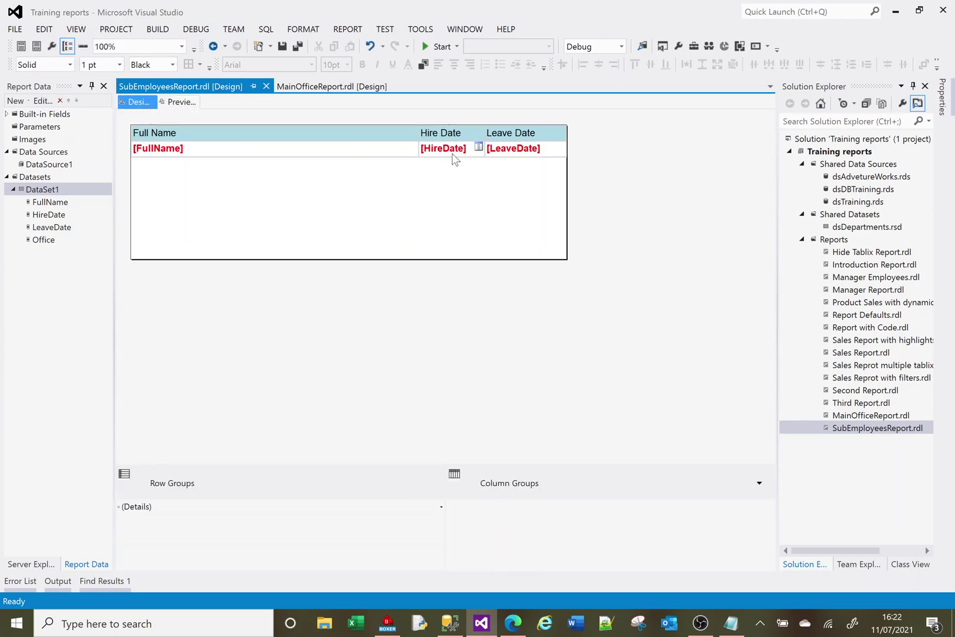
right_click(454, 158)
left_click(510, 256)
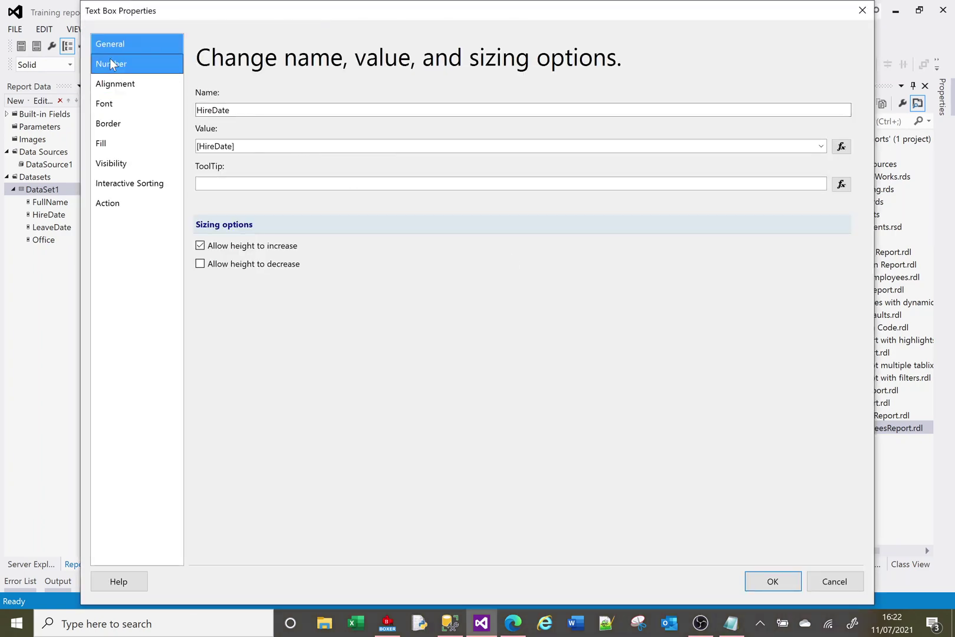
left_click(112, 63)
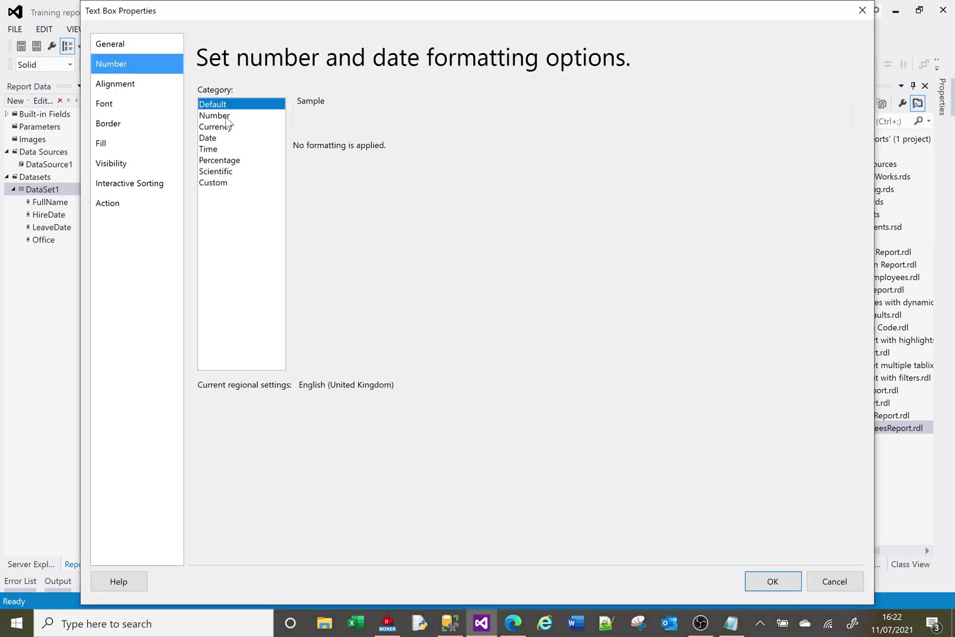
left_click(226, 116)
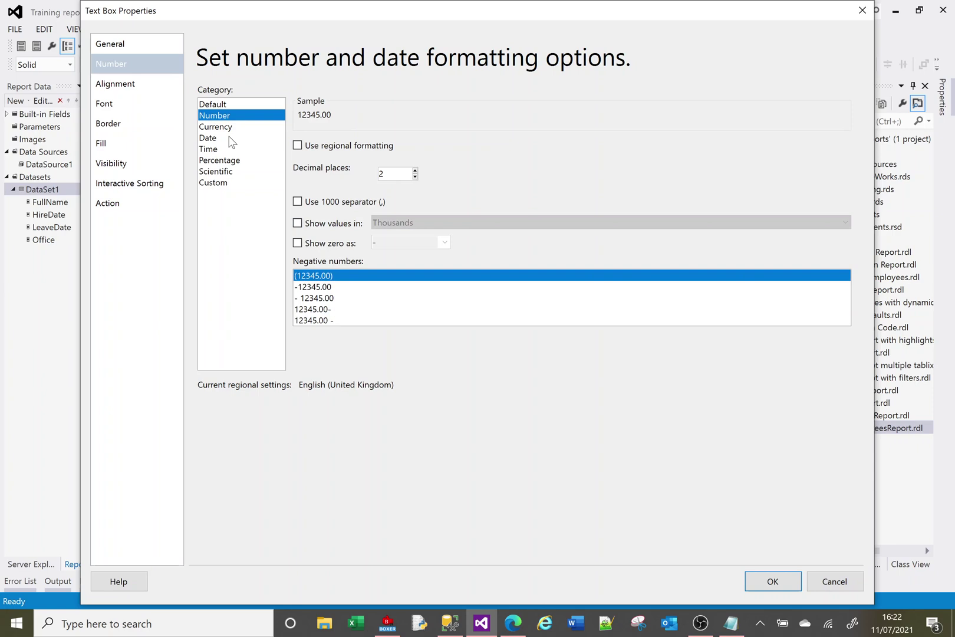
left_click(231, 139)
left_click(844, 260)
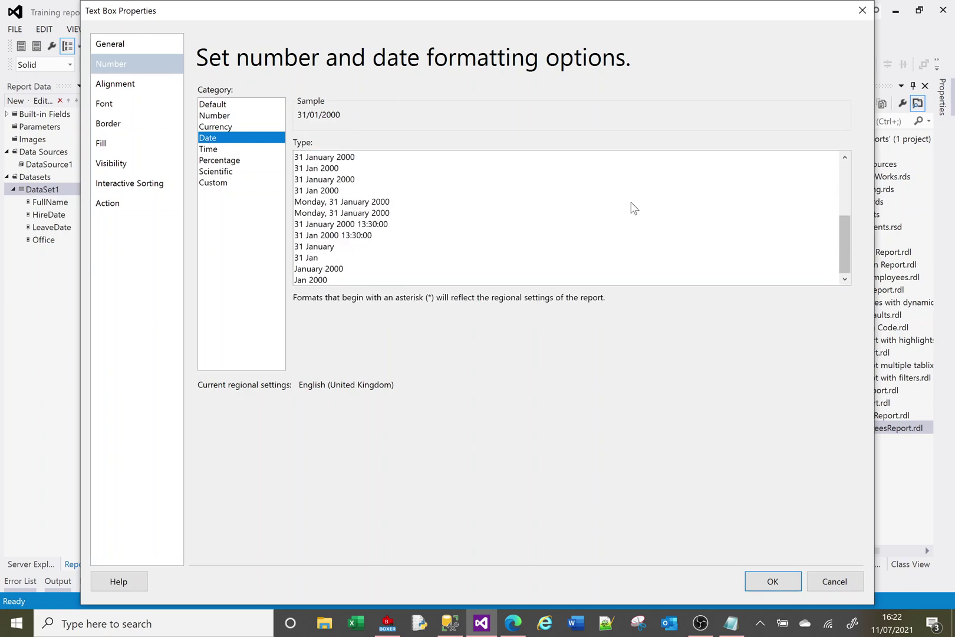
left_click(332, 191)
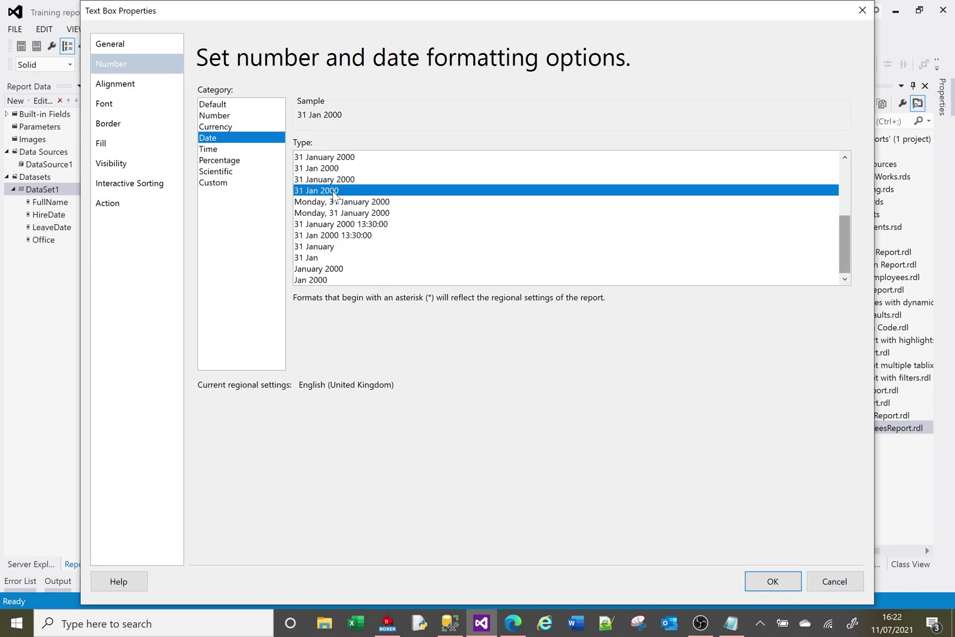
left_click(780, 586)
Step: Format the Leave Date cell with the '31 Jan 2000' date style and preview the report
right_click(513, 153)
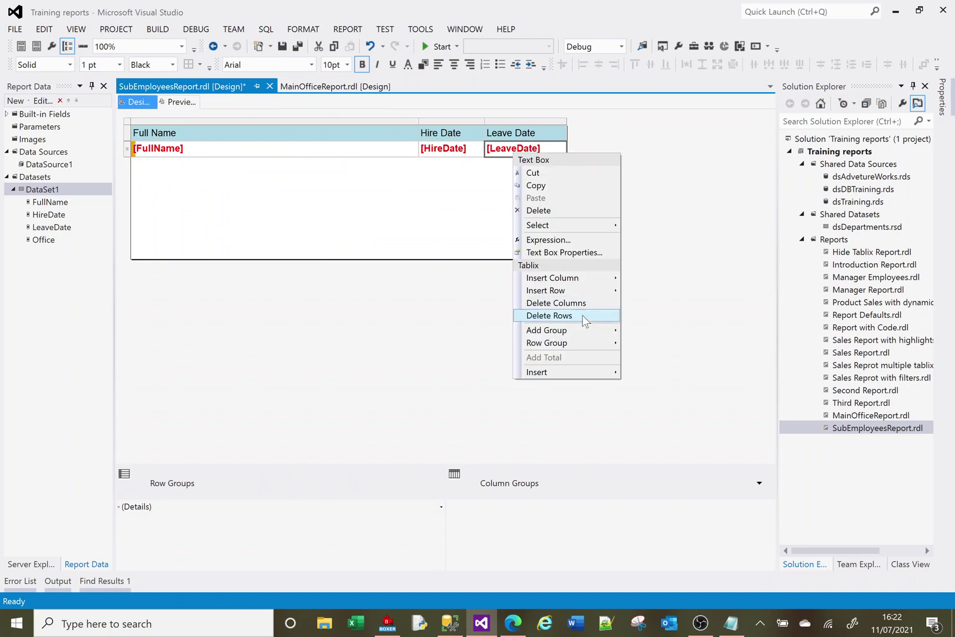
left_click(568, 252)
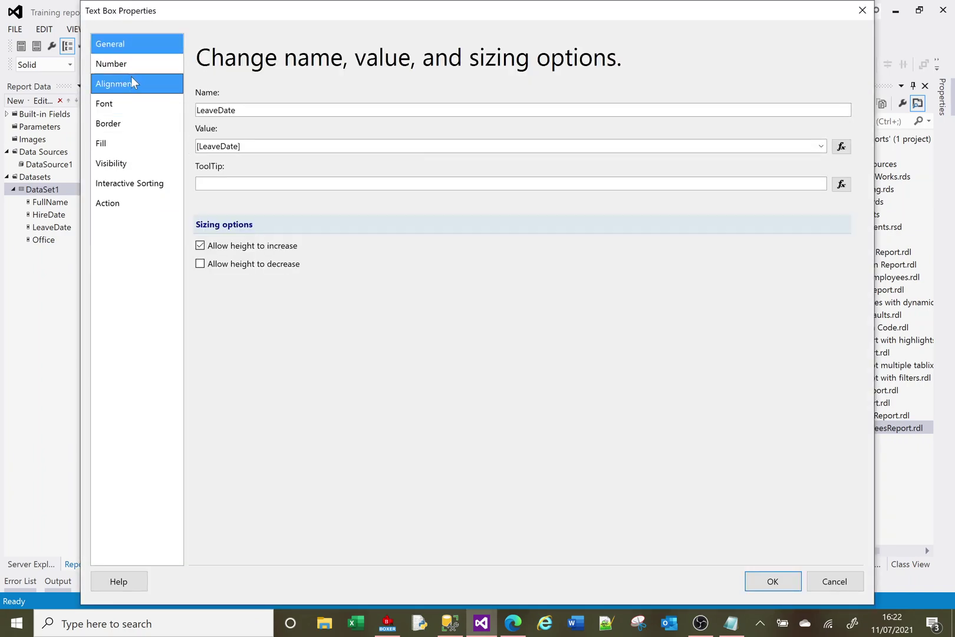
left_click(122, 63)
left_click(217, 137)
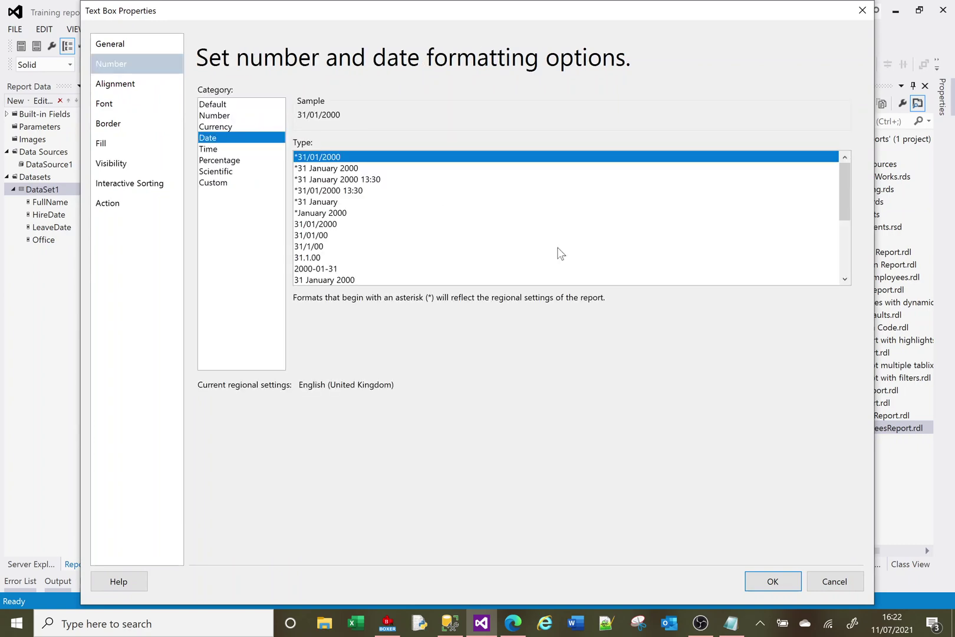
scroll(844, 245, "down", 4)
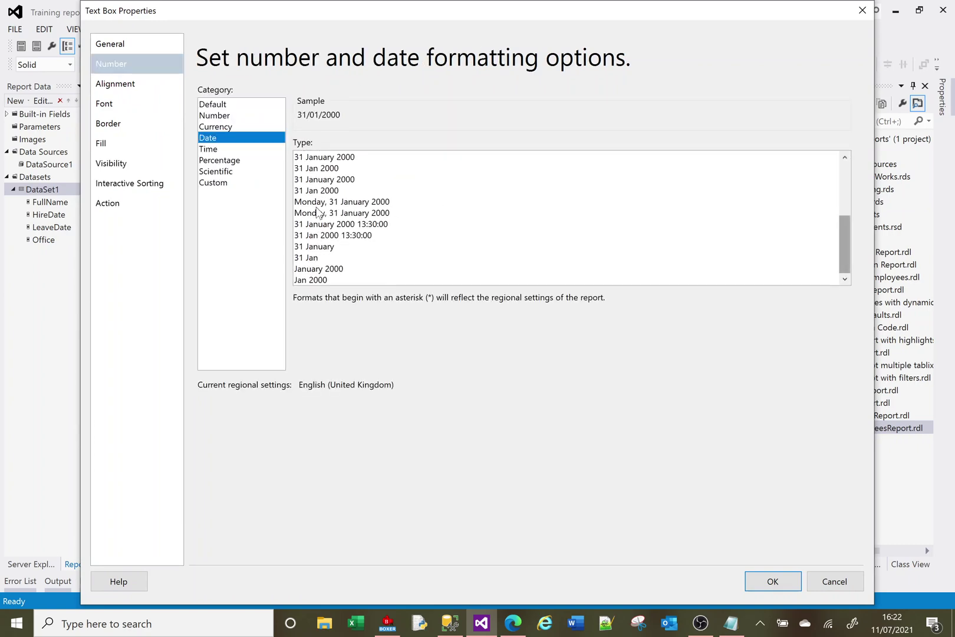
left_click(314, 190)
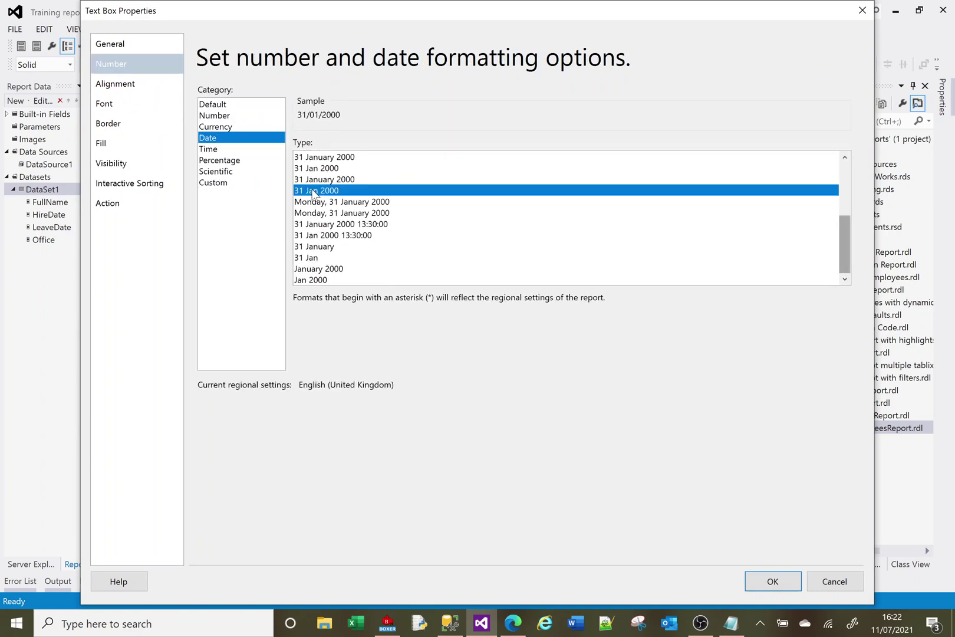
left_click(766, 580)
left_click(180, 101)
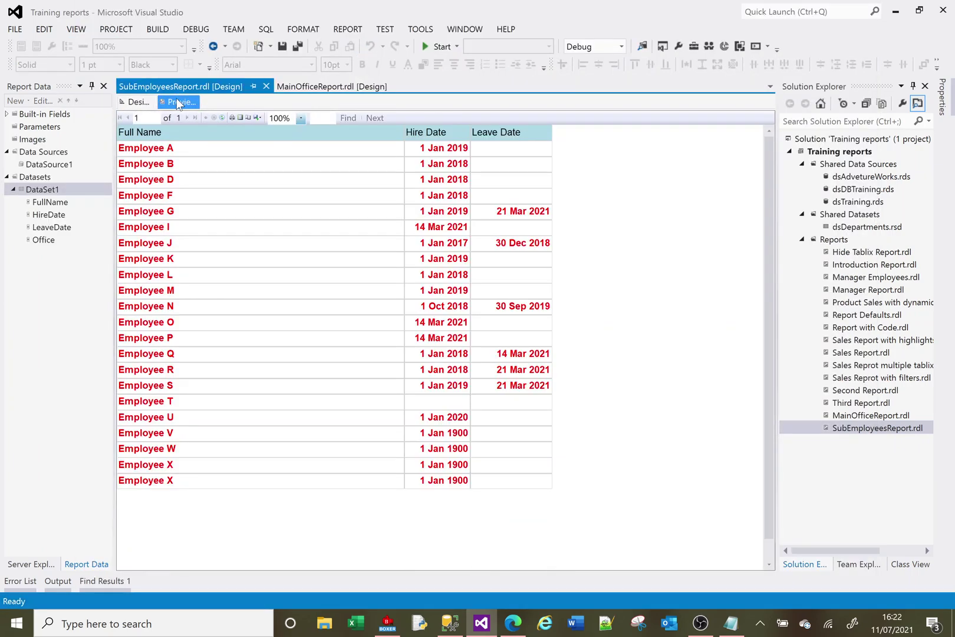
Step: Switch SubEmployeesReport back to Design view and select the Office field in Report Data
left_click(140, 102)
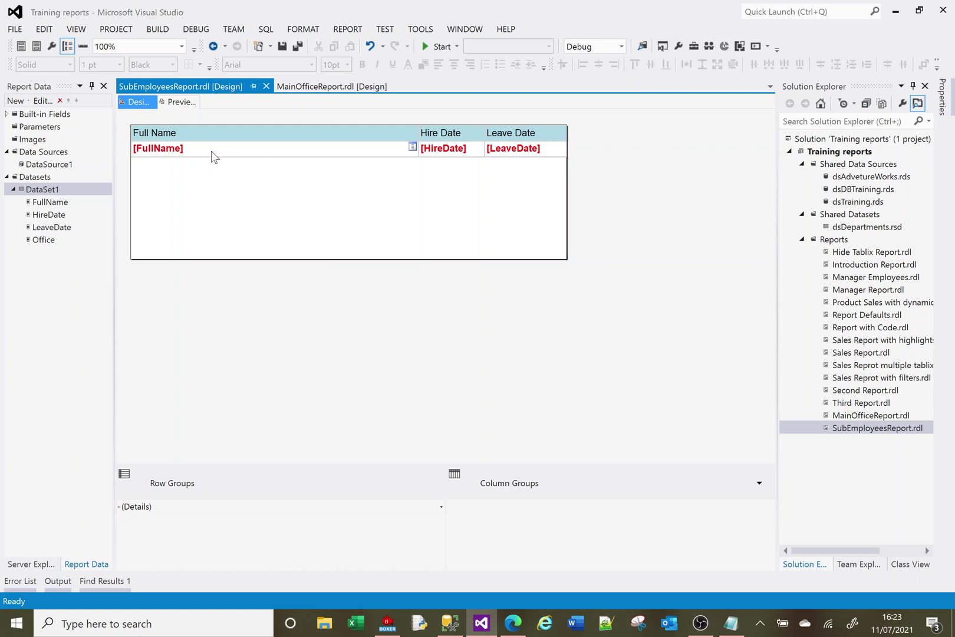
left_click(43, 241)
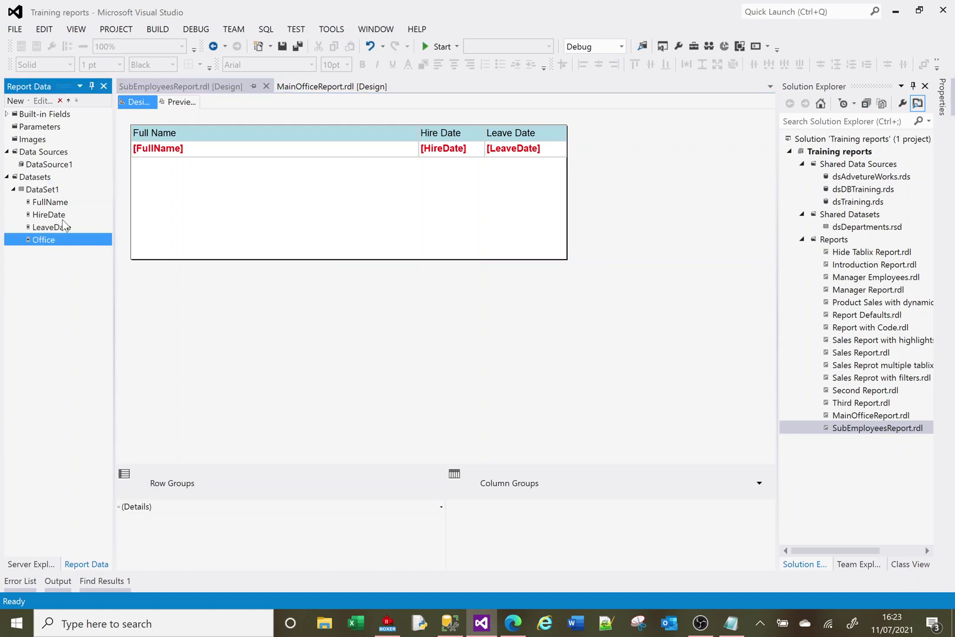
Step: Create a new report parameter set to Hidden and rename it paramOffice
right_click(44, 128)
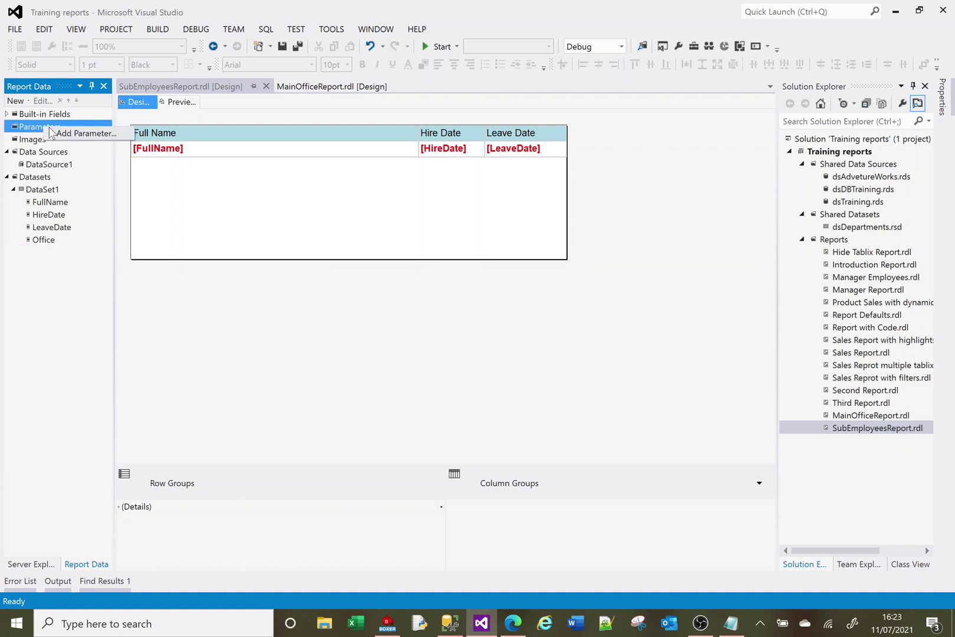
left_click(59, 133)
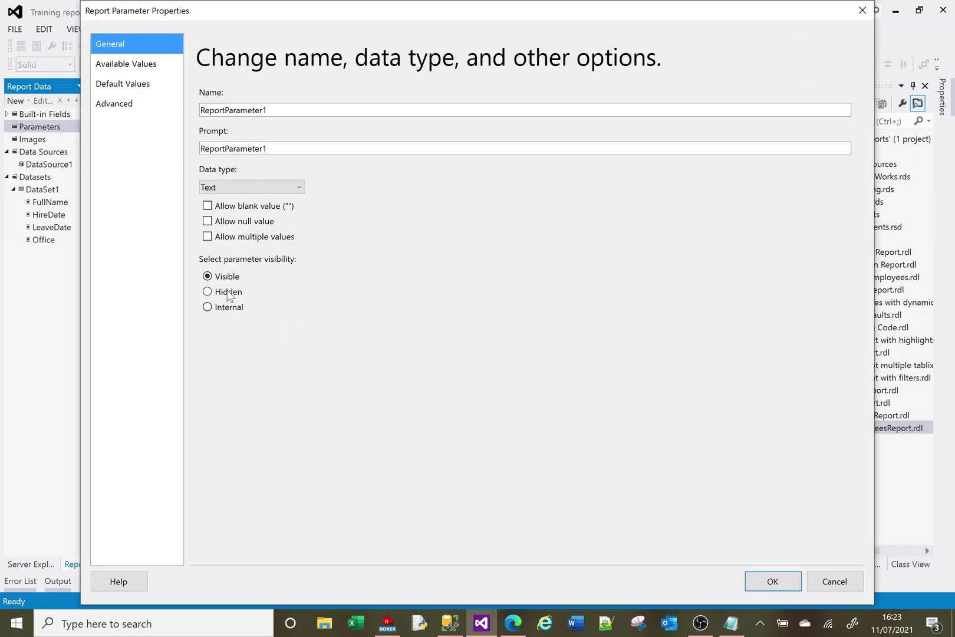
left_click(207, 291)
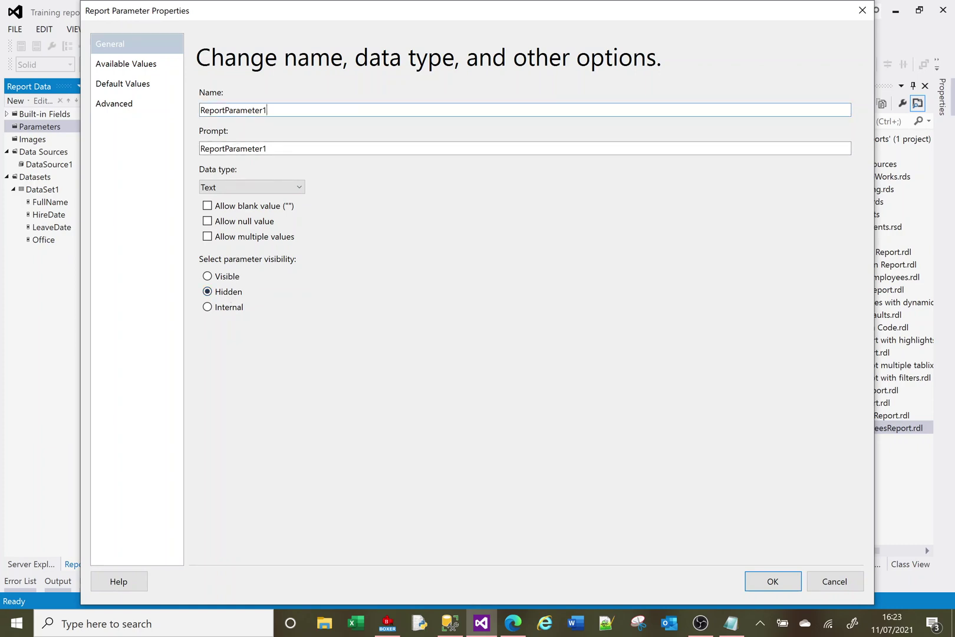
left_click_drag(268, 110, 185, 101)
type("paramOffice")
left_click(772, 587)
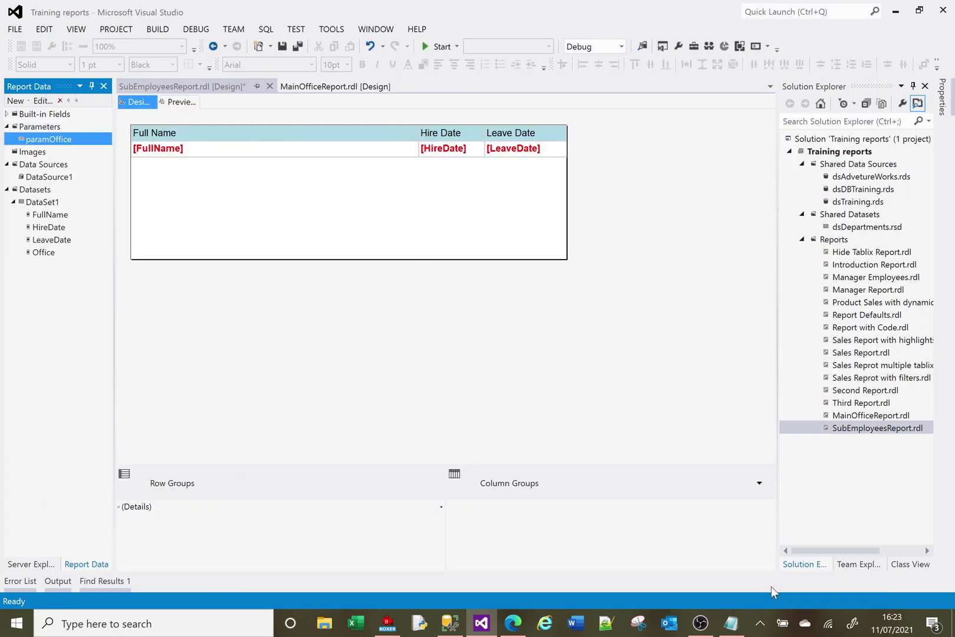
Step: Add a DataSet1 filter where [Office] equals Parameters!paramOffice.Value
right_click(39, 204)
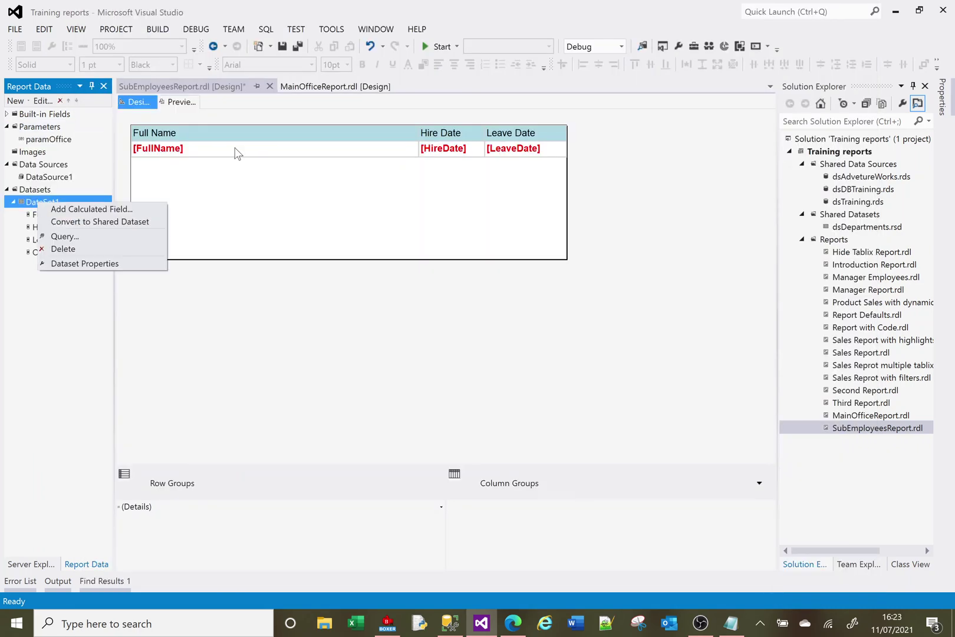
left_click(113, 263)
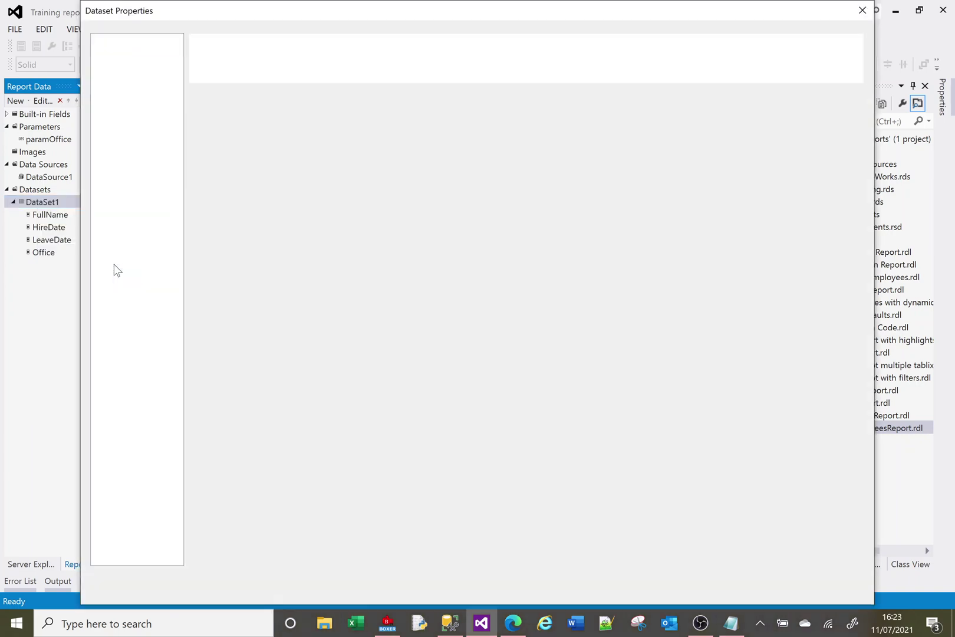
left_click(108, 109)
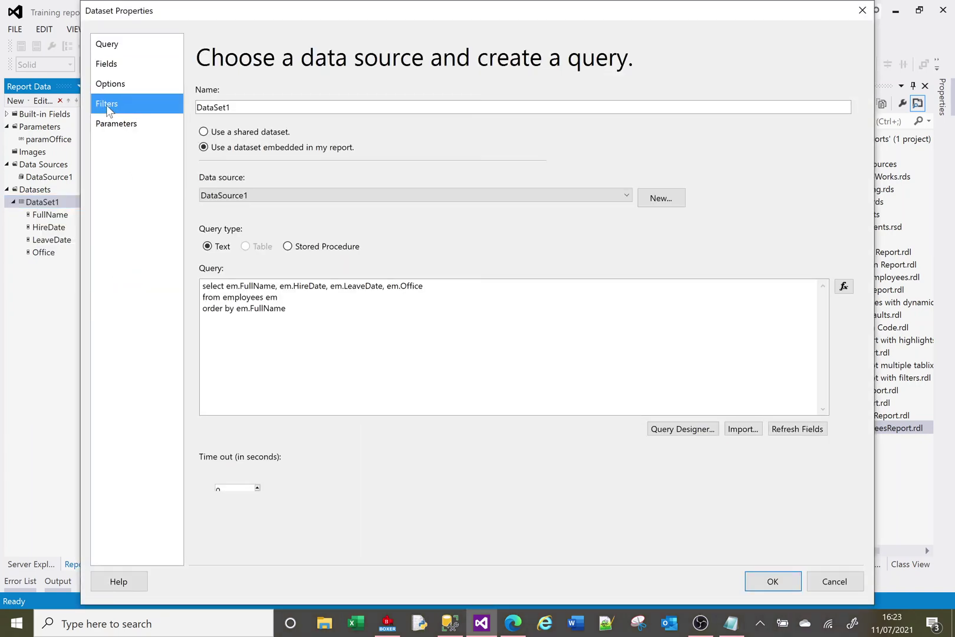
left_click(206, 115)
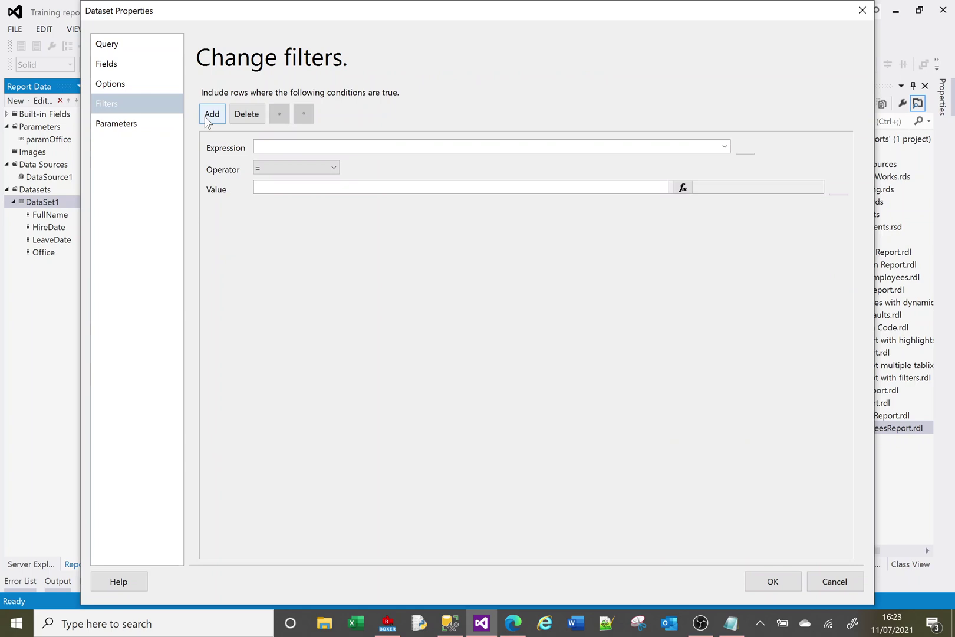
left_click(729, 144)
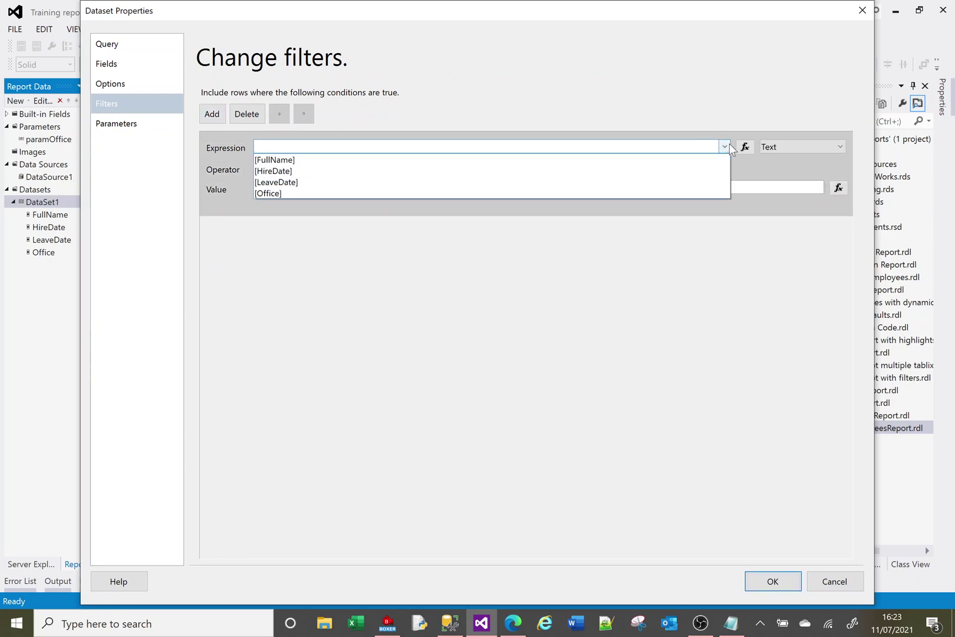
left_click(473, 194)
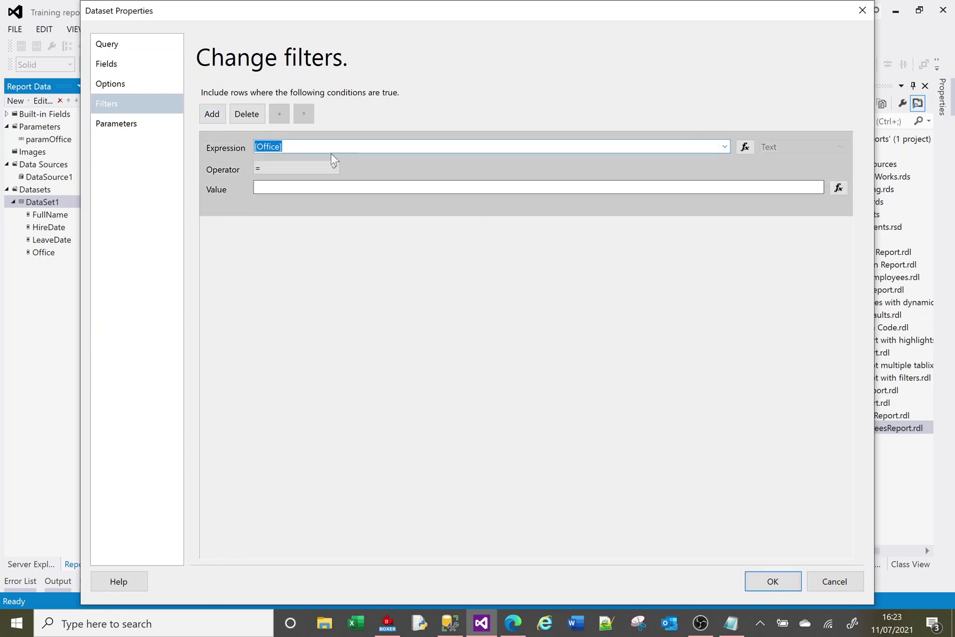
left_click(838, 188)
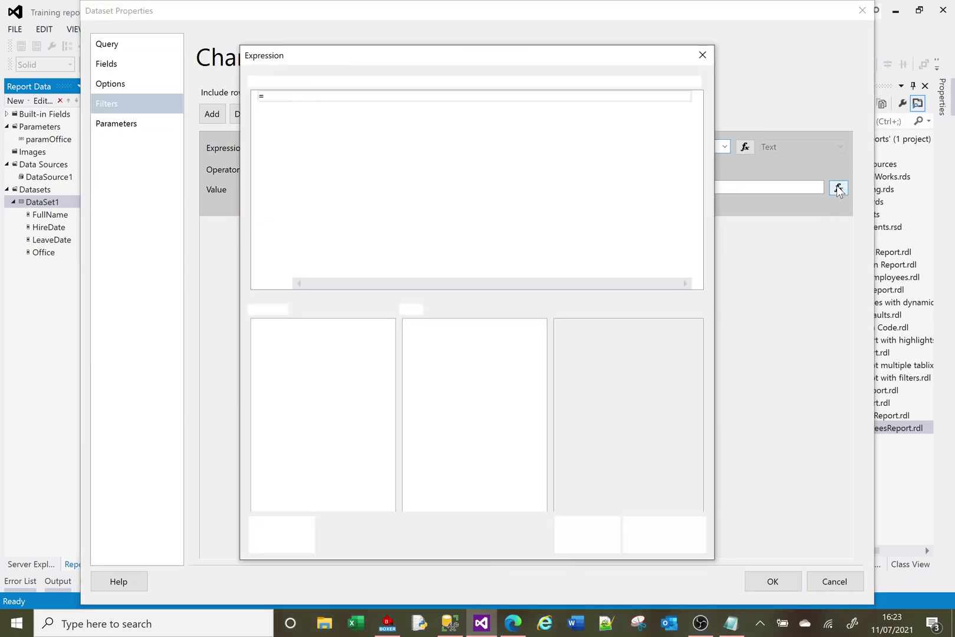
left_click(280, 349)
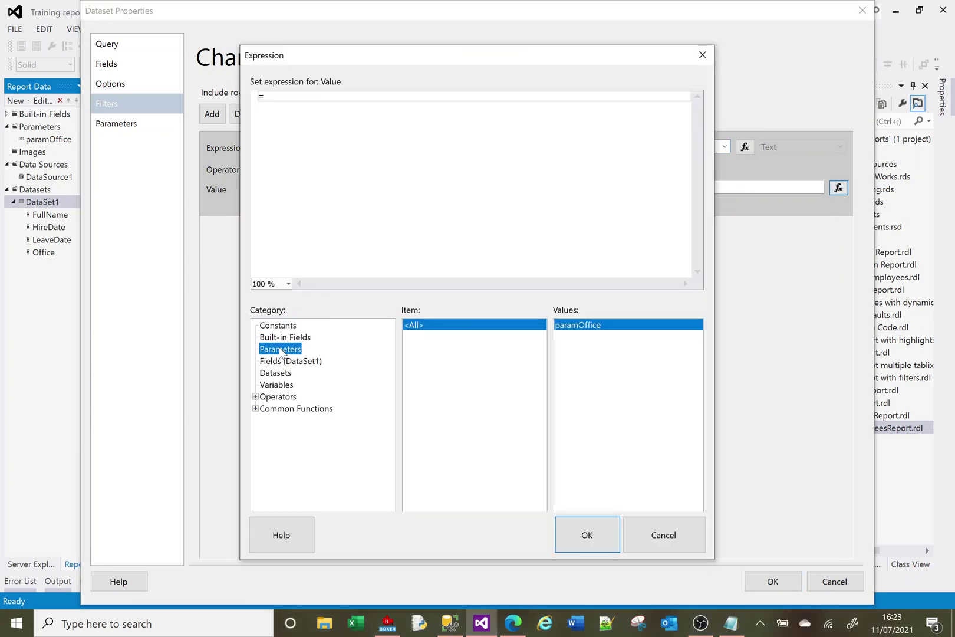
double_click(588, 331)
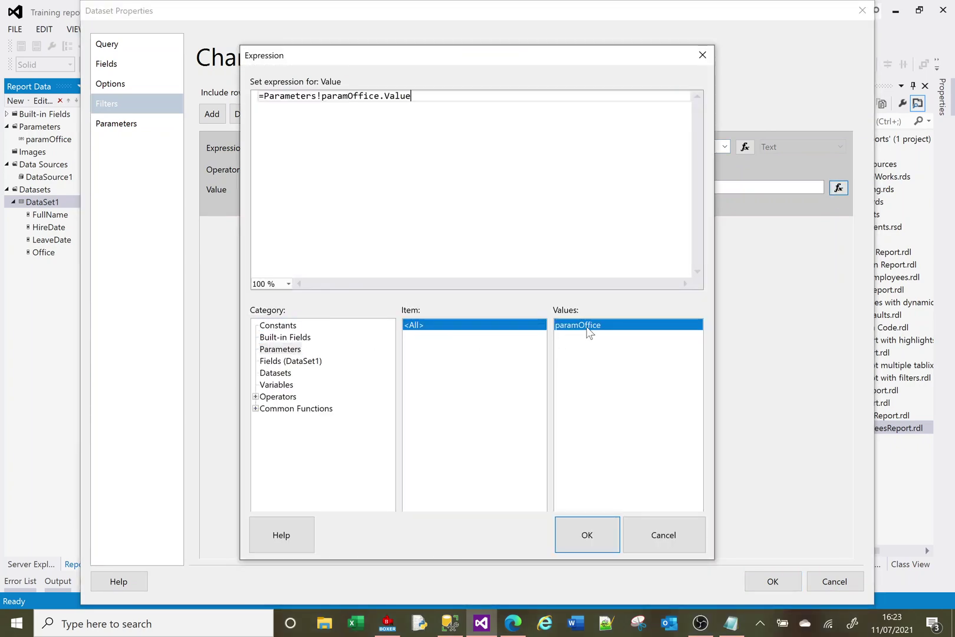
left_click(592, 534)
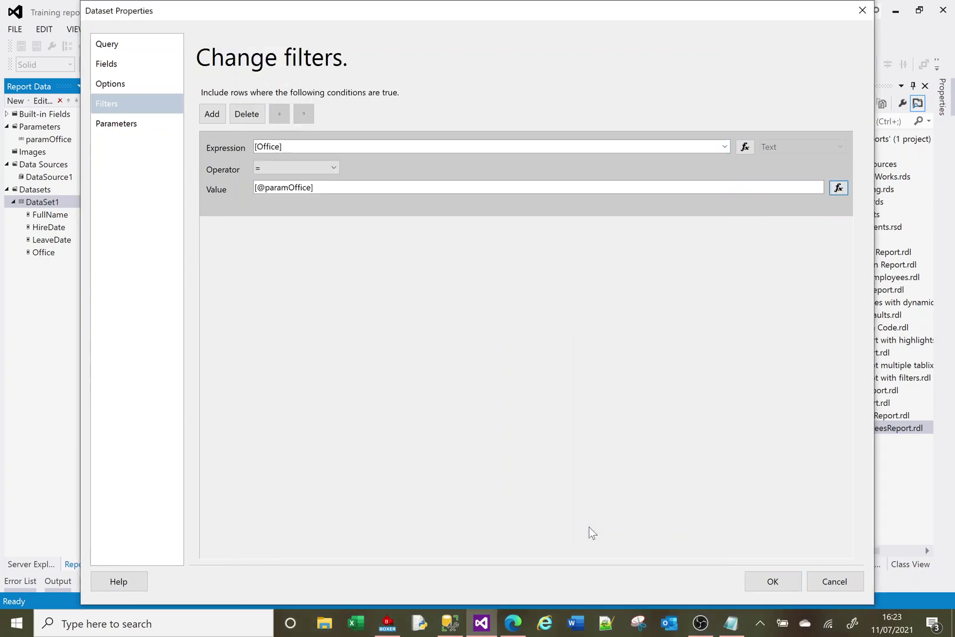
left_click(772, 581)
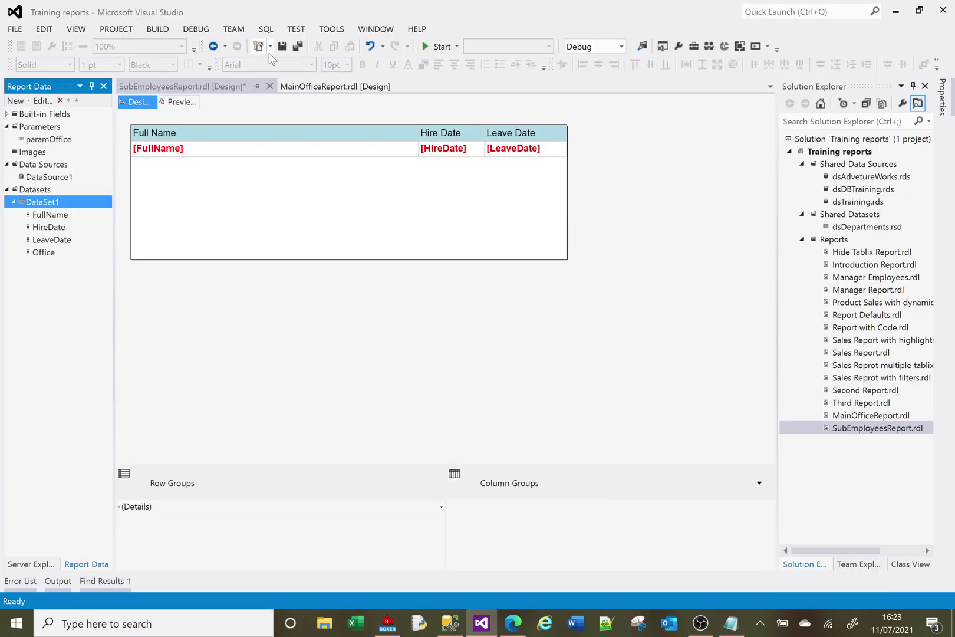
Step: Save and close SubEmployeesReport, then select MainOfficeReport's yellow office row
left_click(282, 47)
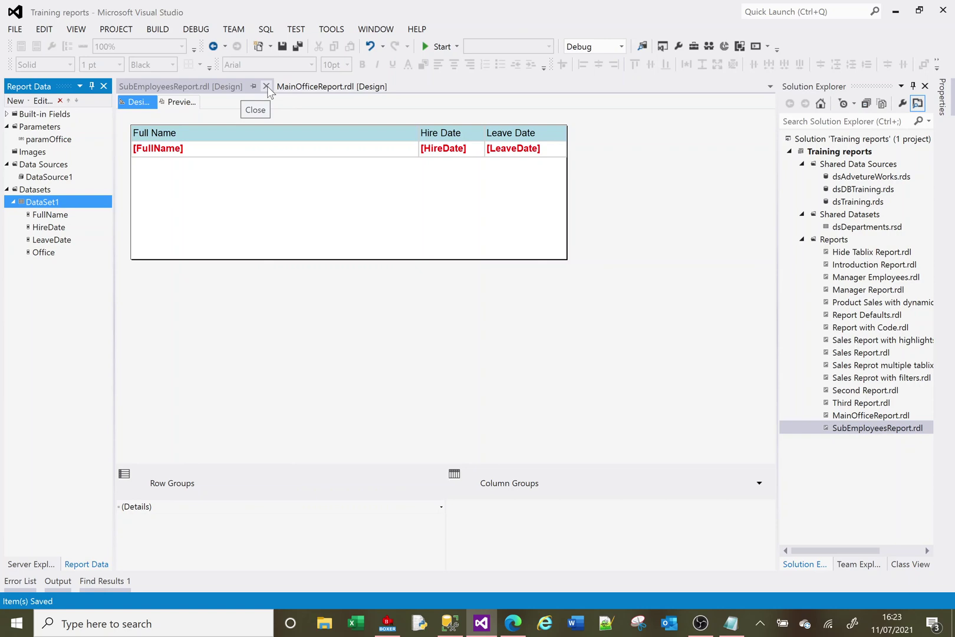
left_click(266, 86)
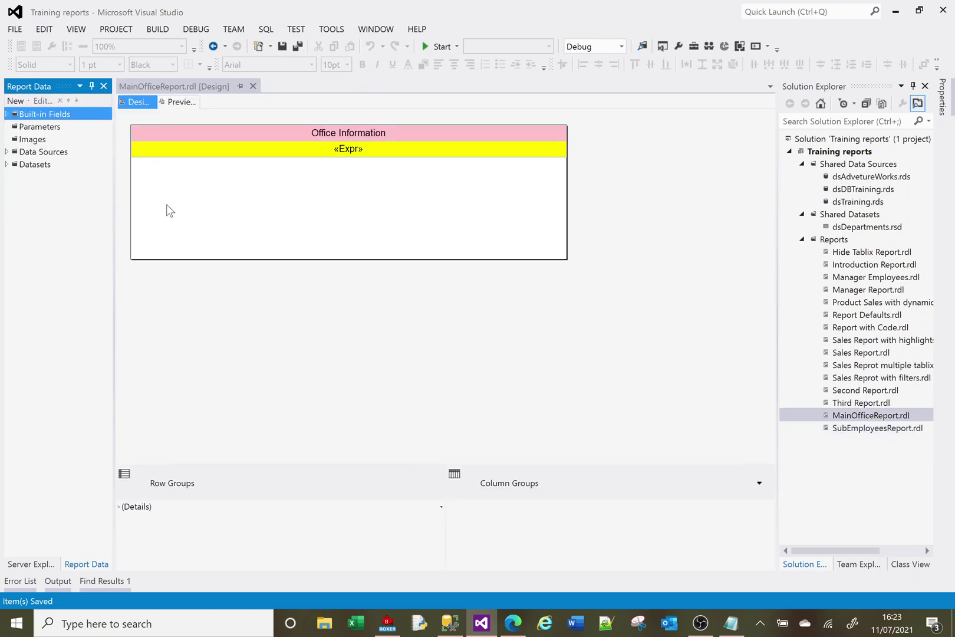
left_click(140, 154)
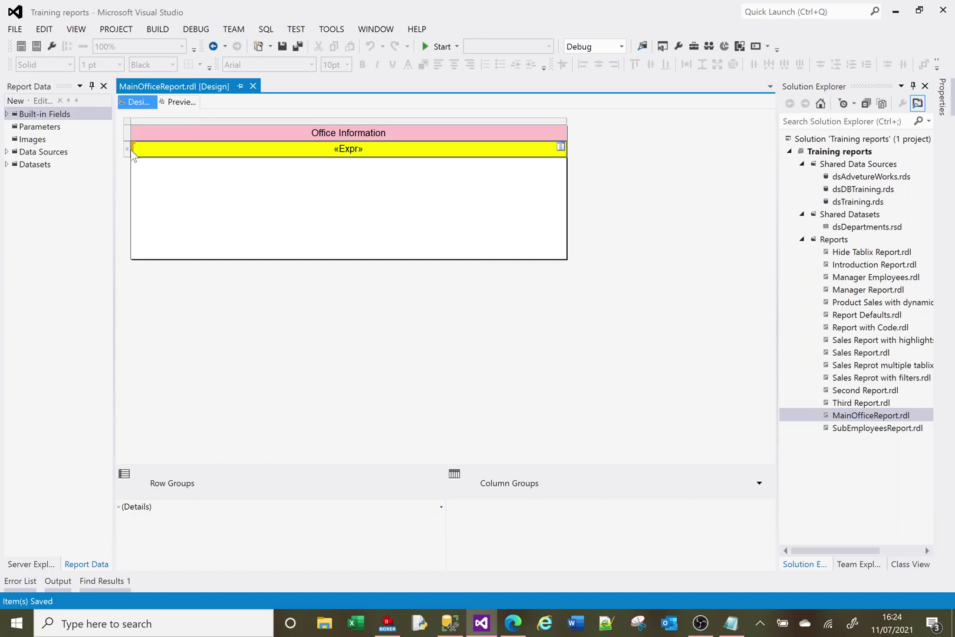
left_click(127, 150)
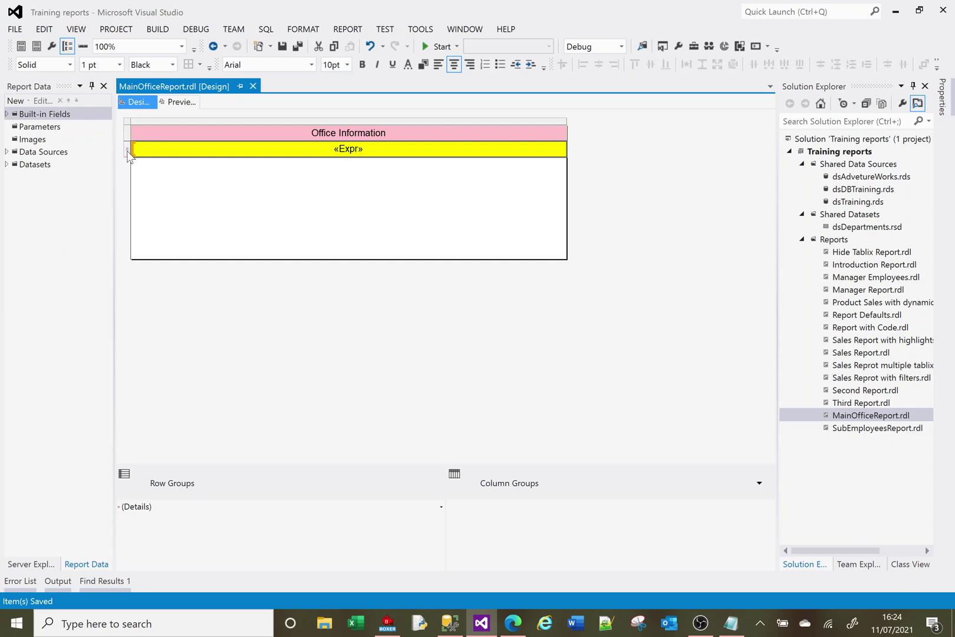
Step: Insert an empty row inside the group below the «Expr» office row and select it
right_click(128, 154)
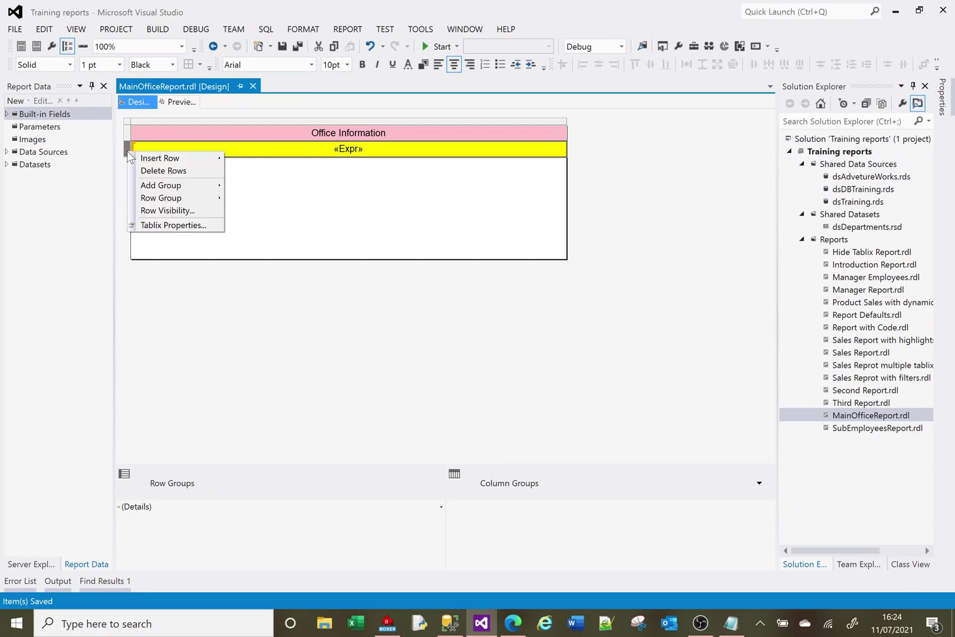
mouse_move(156, 159)
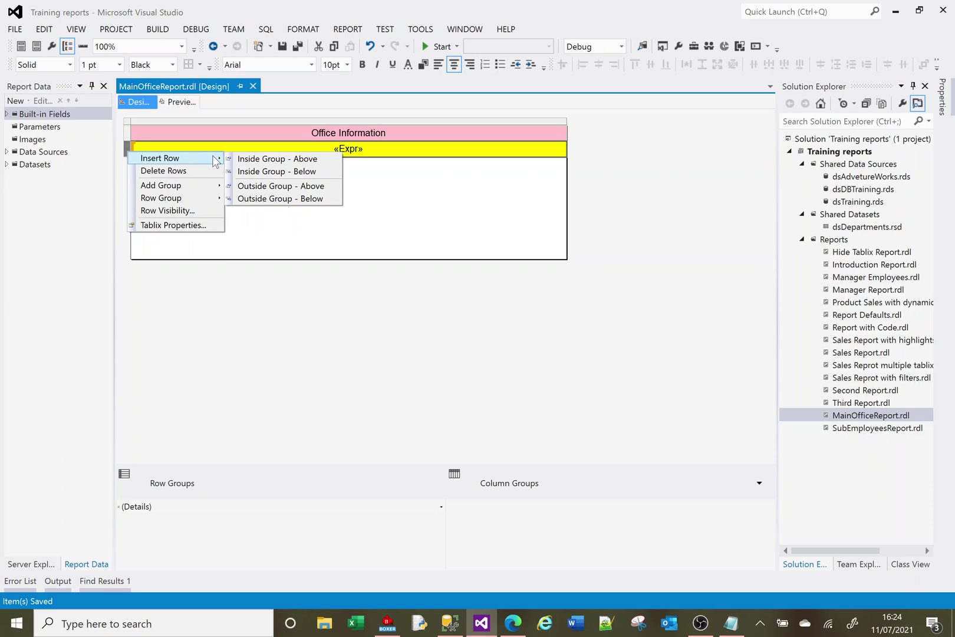
left_click(326, 172)
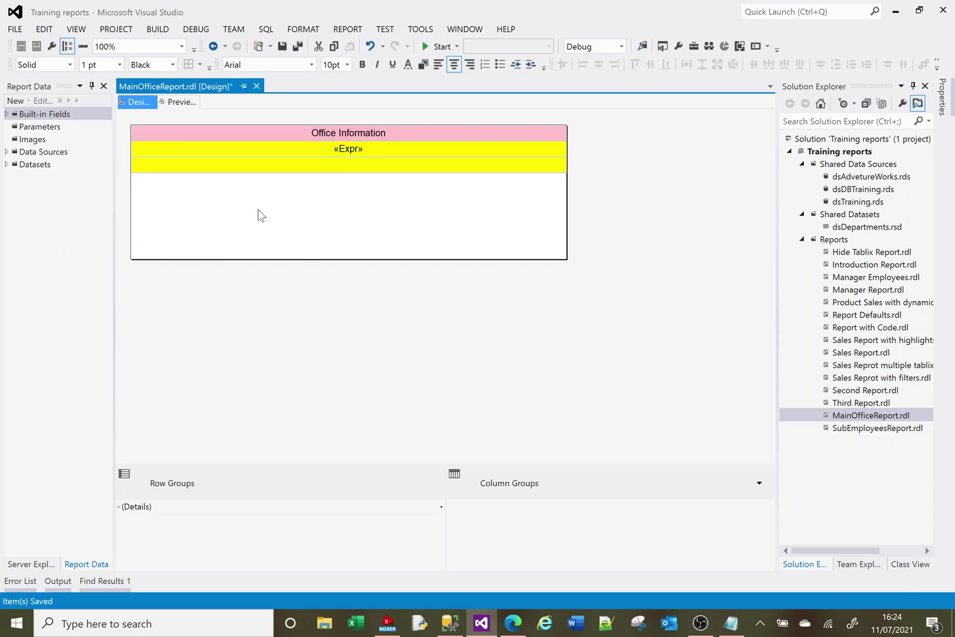
left_click(125, 163)
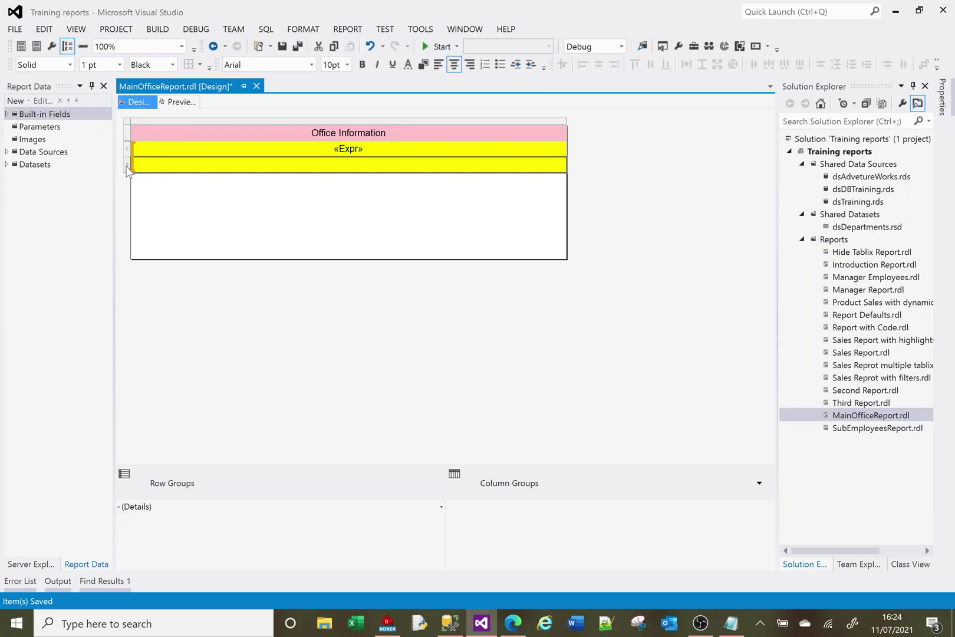
right_click(127, 169)
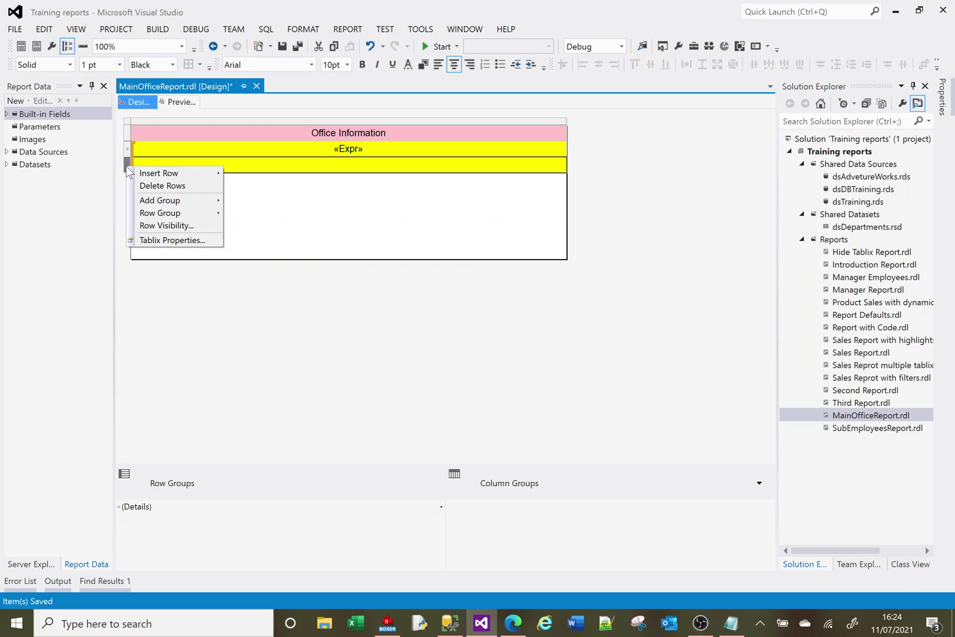
Step: Insert a subreport into the empty cell and set it to use SubEmployeesReport
right_click(248, 169)
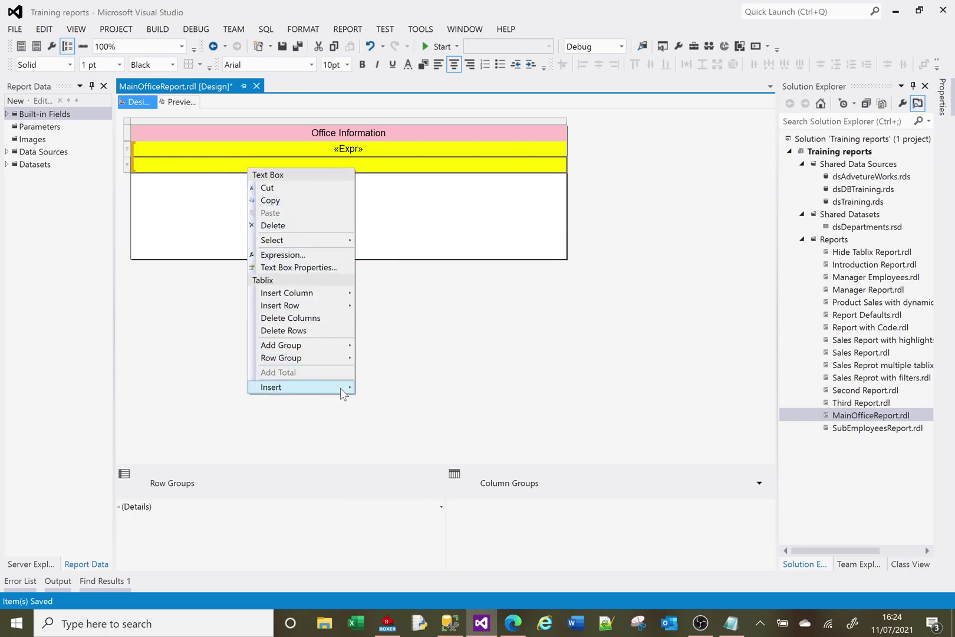
mouse_move(341, 389)
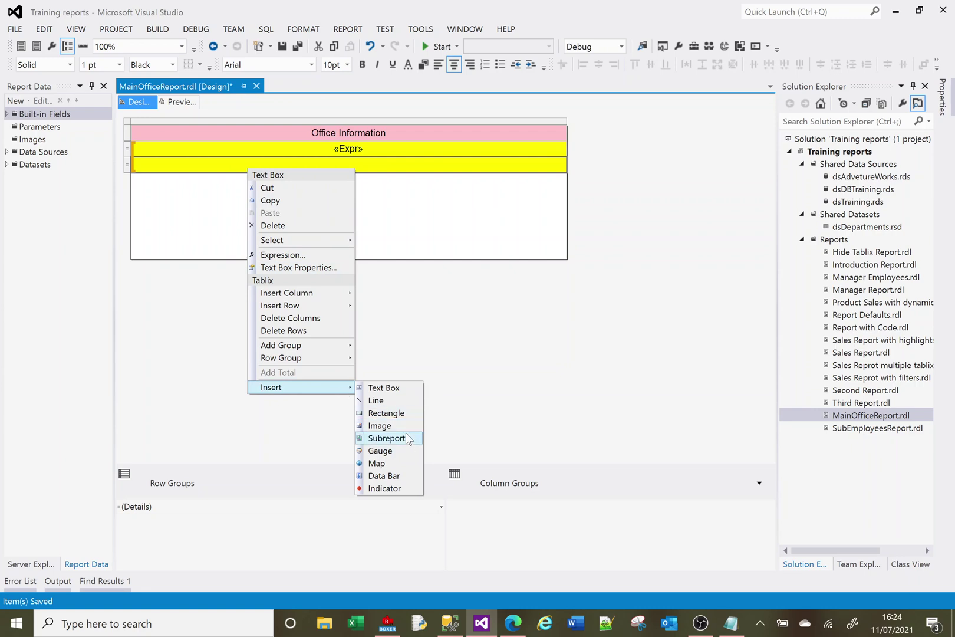
left_click(387, 437)
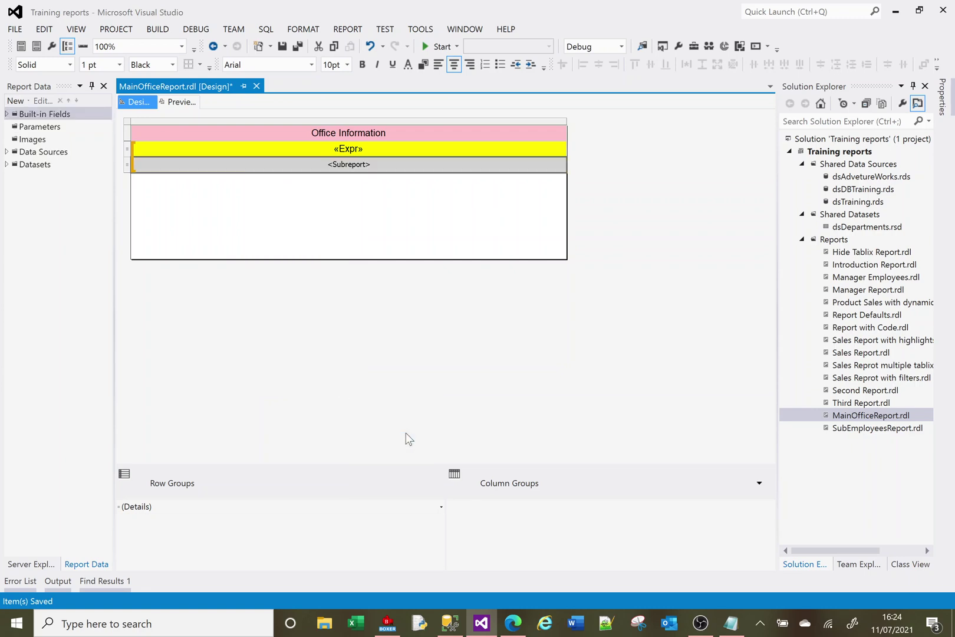
right_click(371, 163)
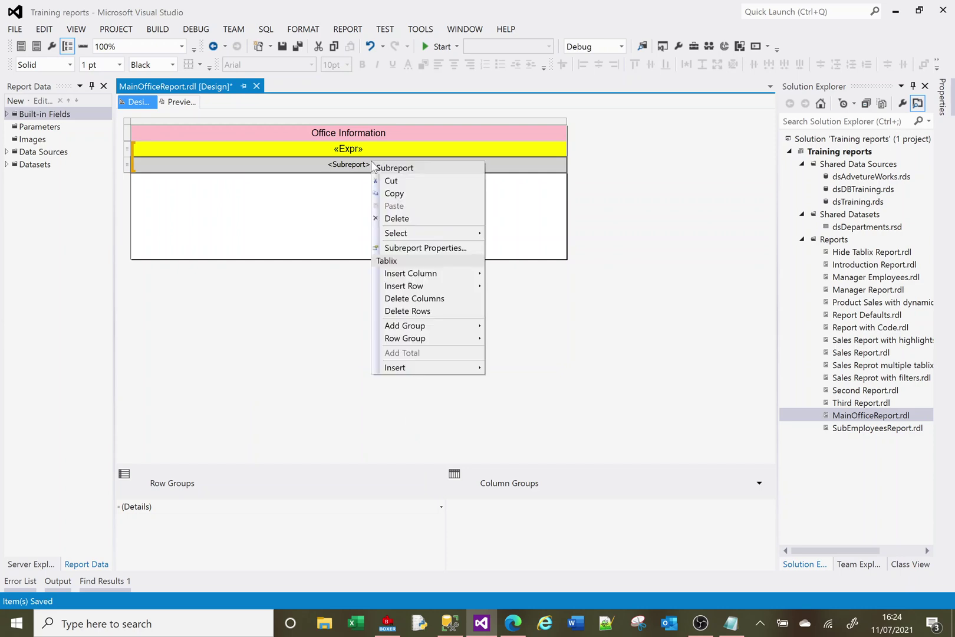
left_click(451, 249)
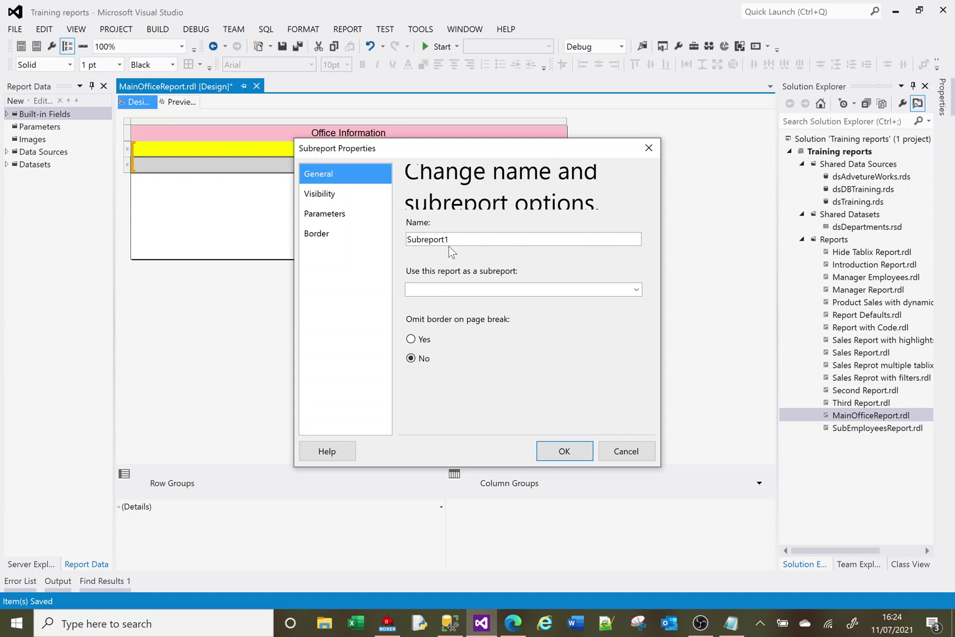
left_click(636, 291)
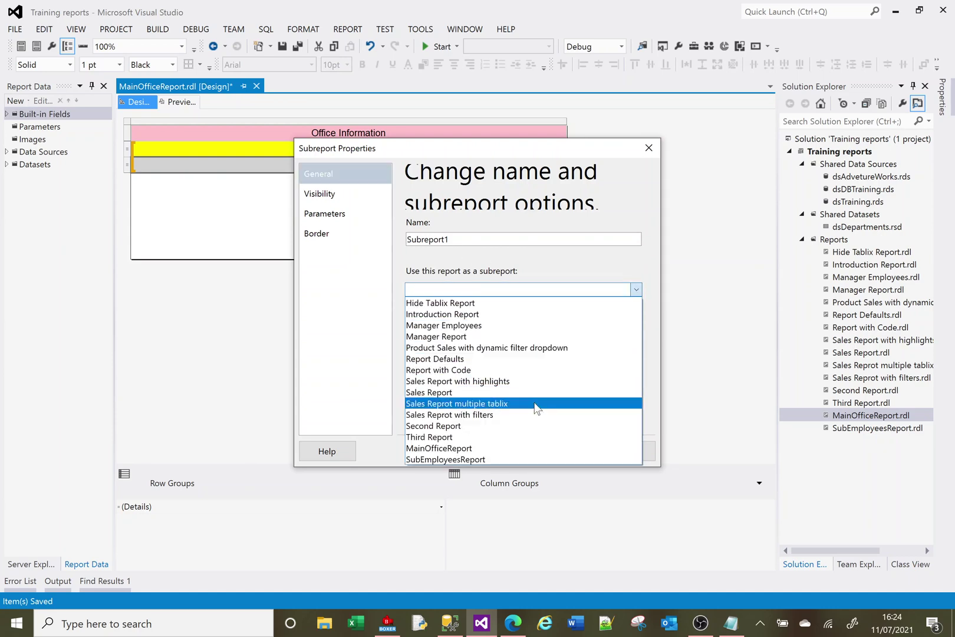
left_click(477, 459)
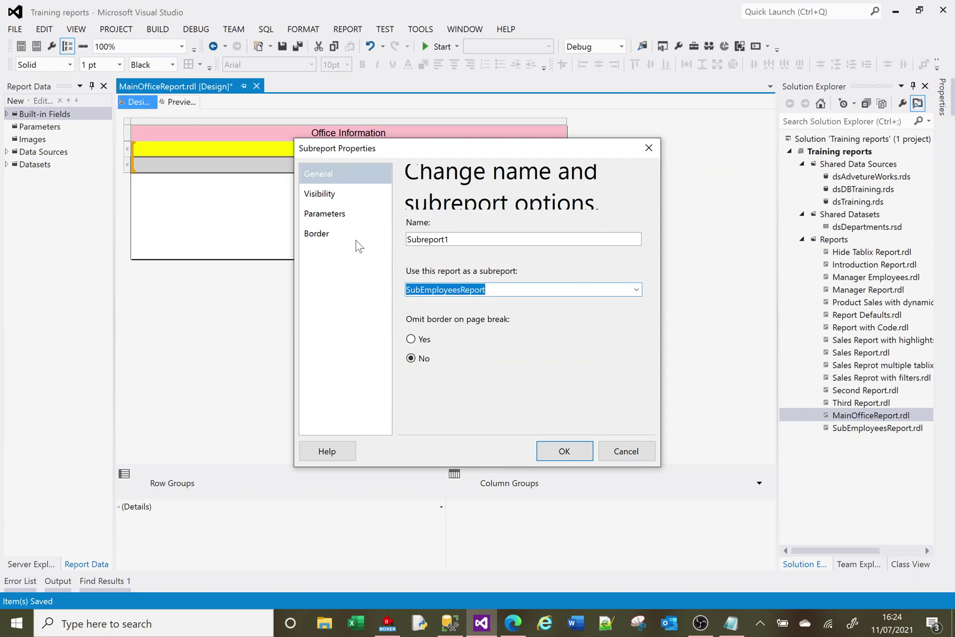
Step: Map the subreport's paramOffice parameter to the [OfficeCode] field
left_click(341, 214)
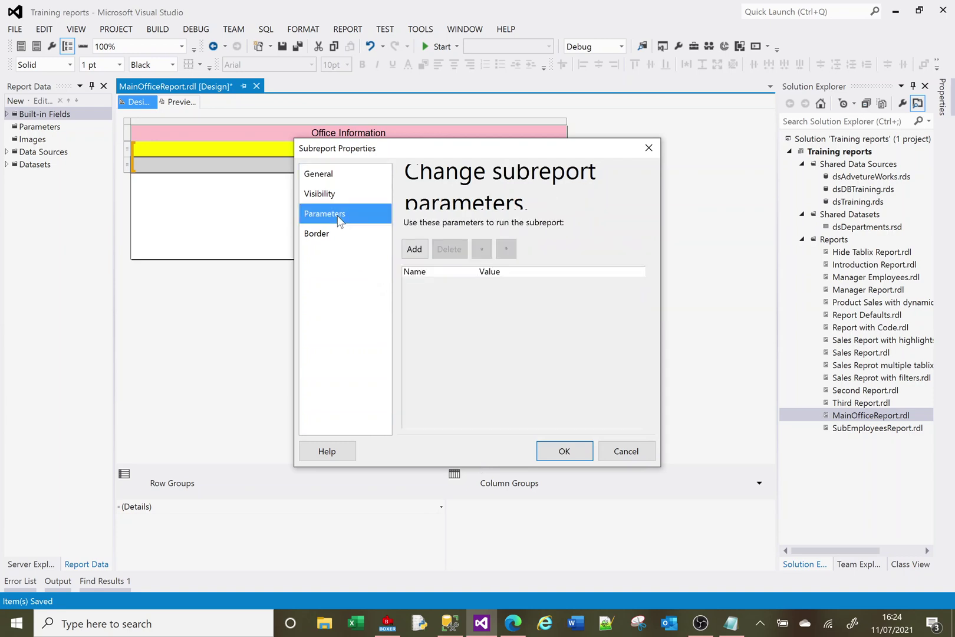
left_click(418, 253)
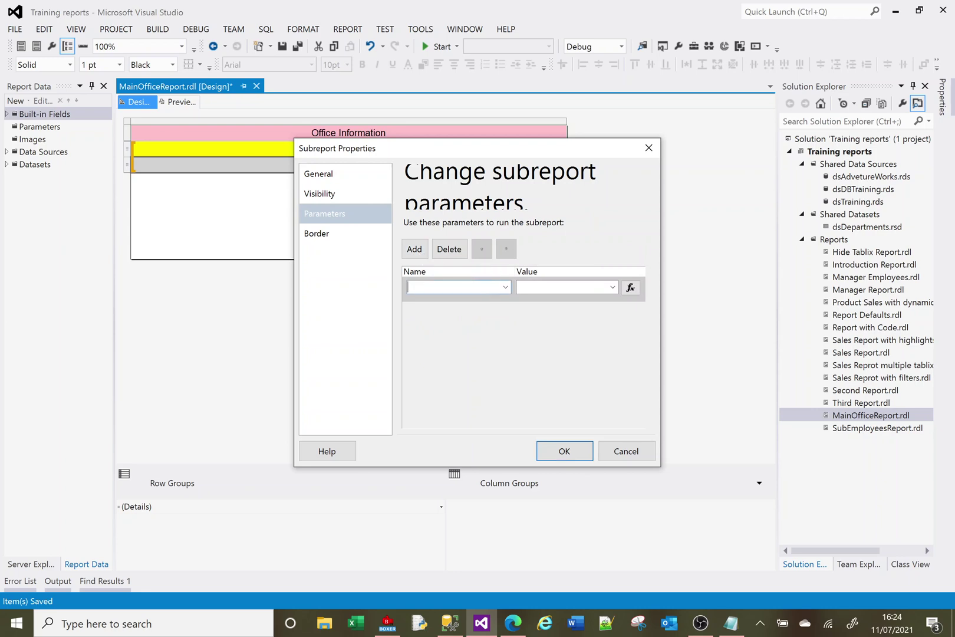
left_click(506, 289)
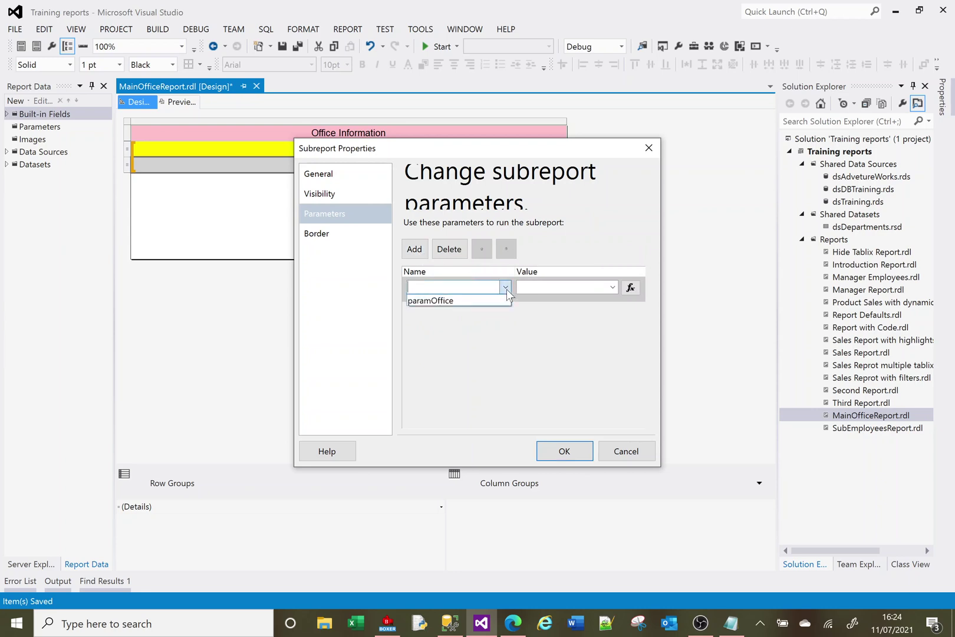
left_click(458, 300)
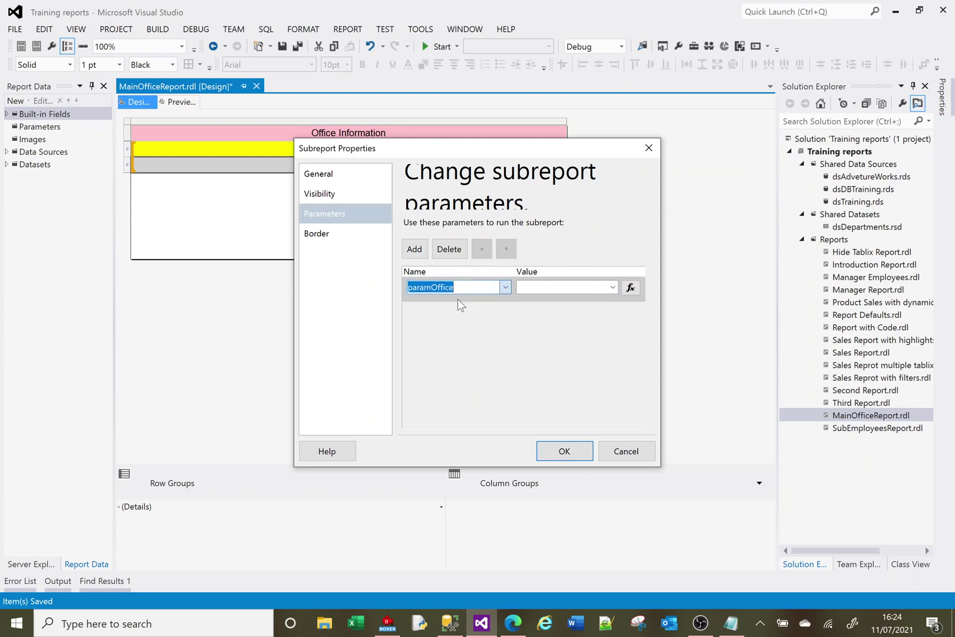
left_click(612, 287)
left_click(567, 301)
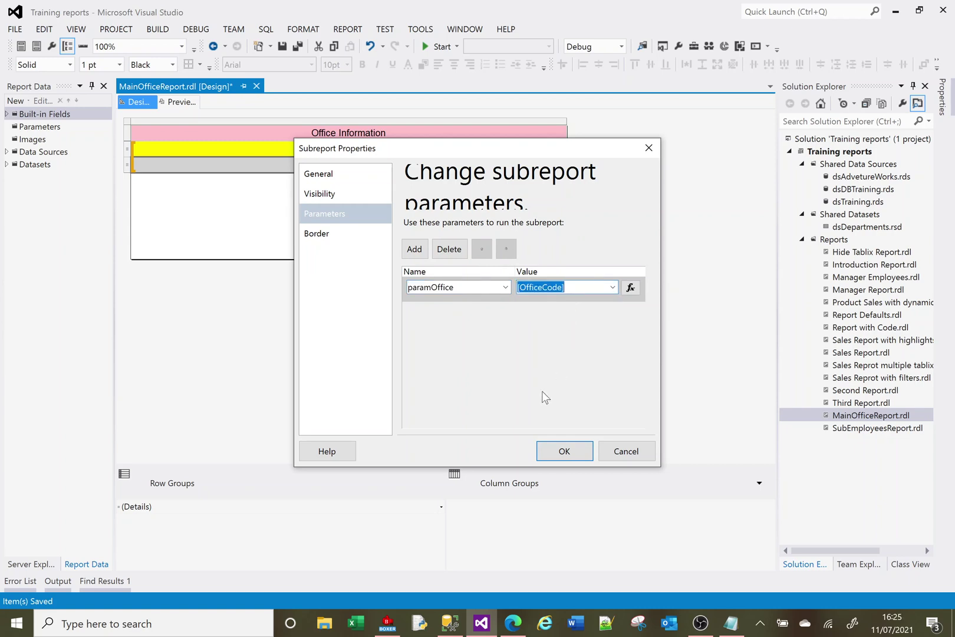
left_click(564, 450)
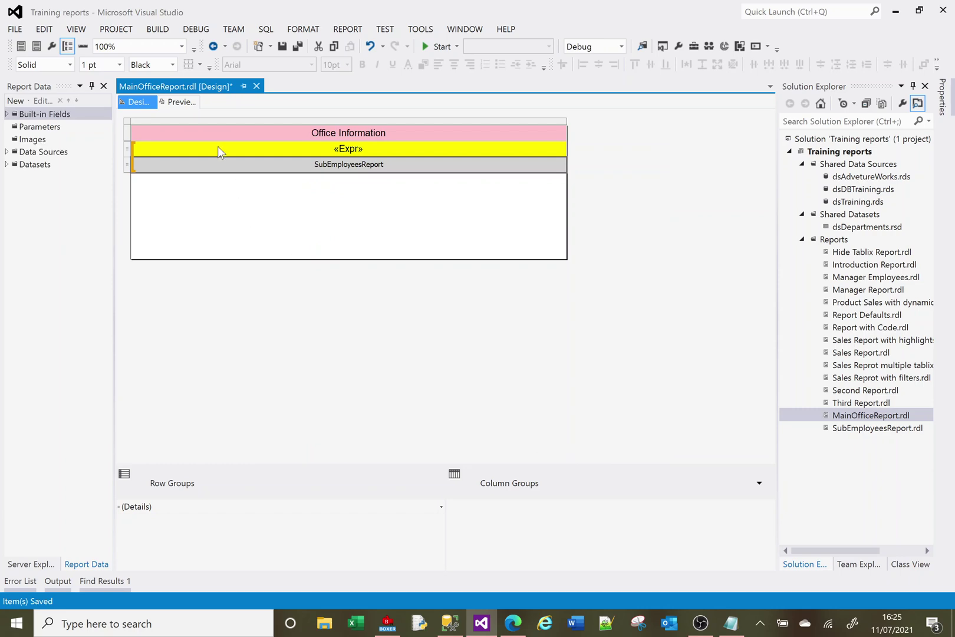
left_click(182, 102)
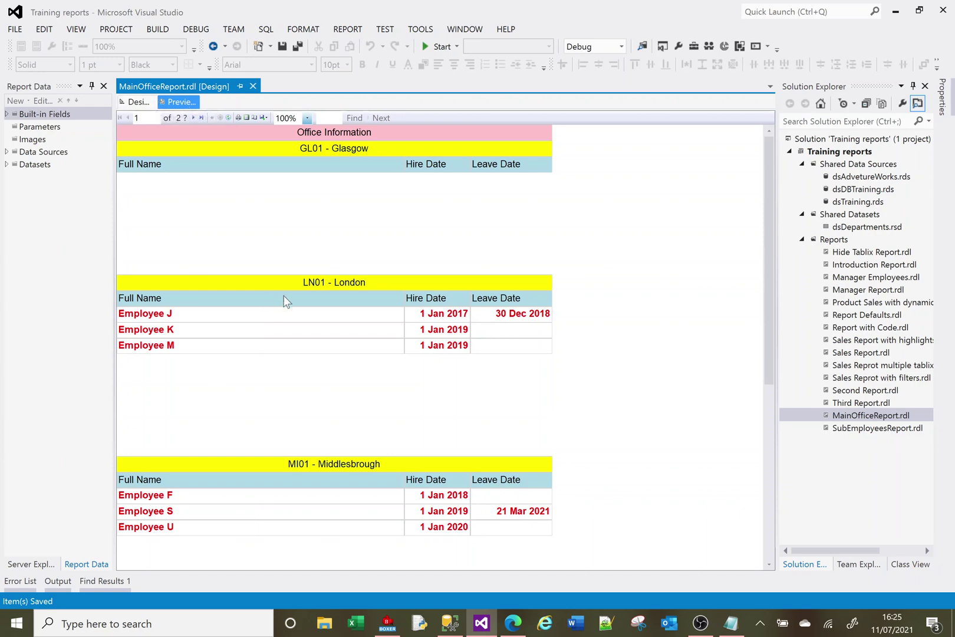
left_click(134, 99)
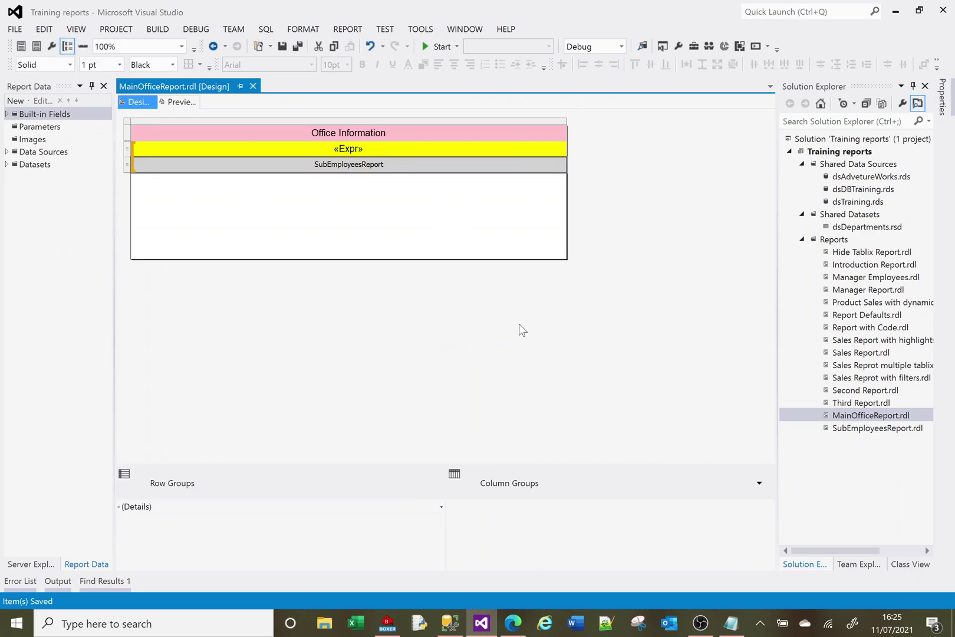
Step: Shrink SubEmployeesReport's body up to the table's bottom edge and save it
double_click(850, 429)
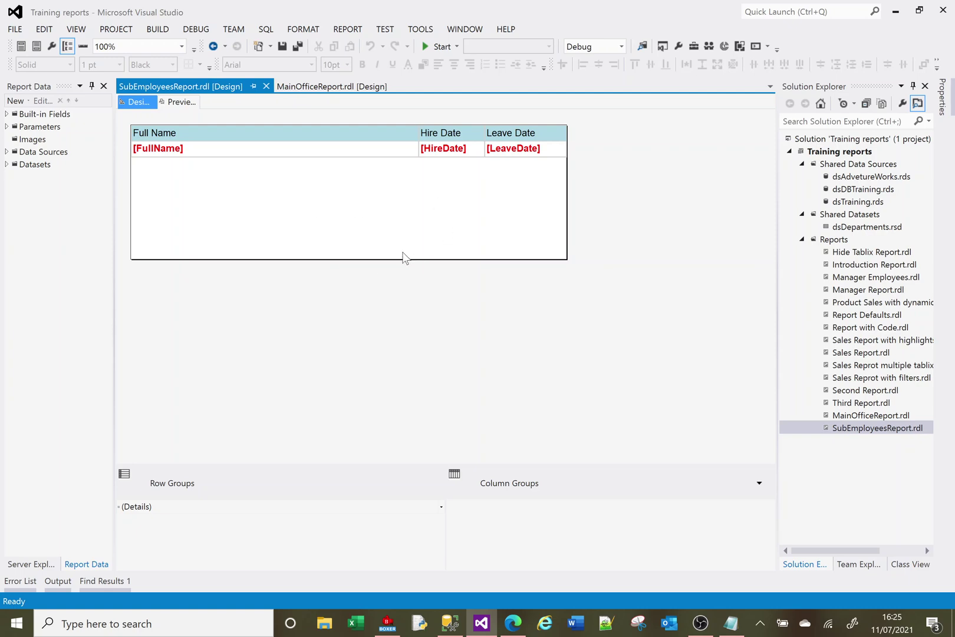
left_click(351, 264)
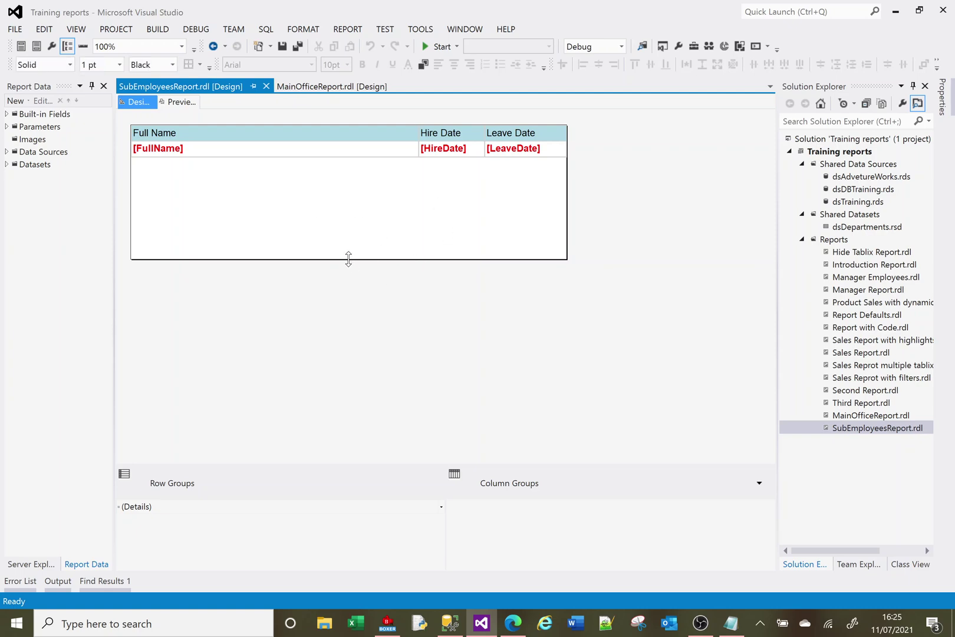
left_click_drag(348, 260, 353, 148)
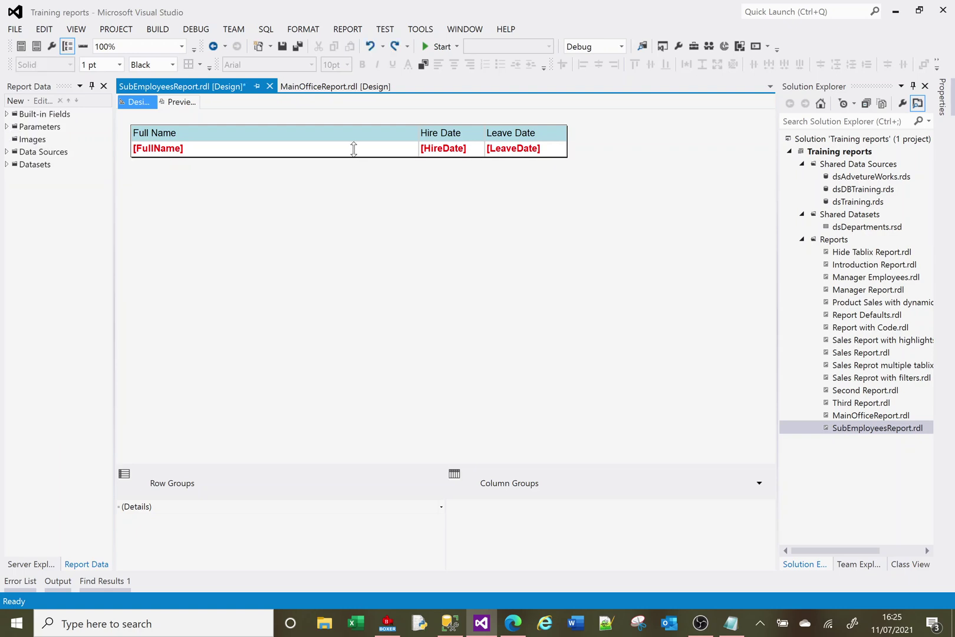
left_click(282, 46)
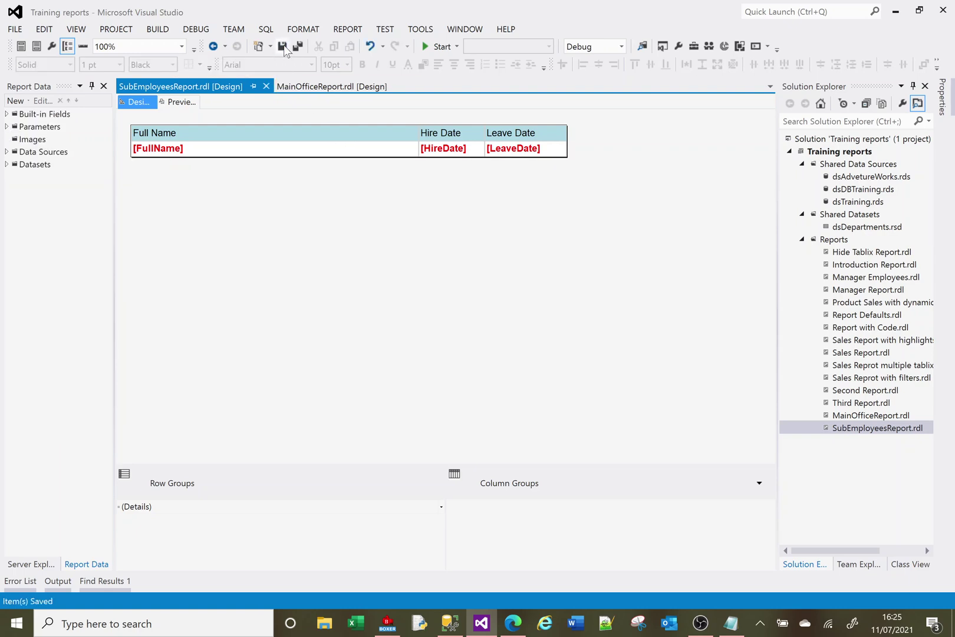
Step: Close SubEmployeesReport and shrink MainOfficeReport's body to end just under its table
left_click(266, 86)
left_click(283, 265)
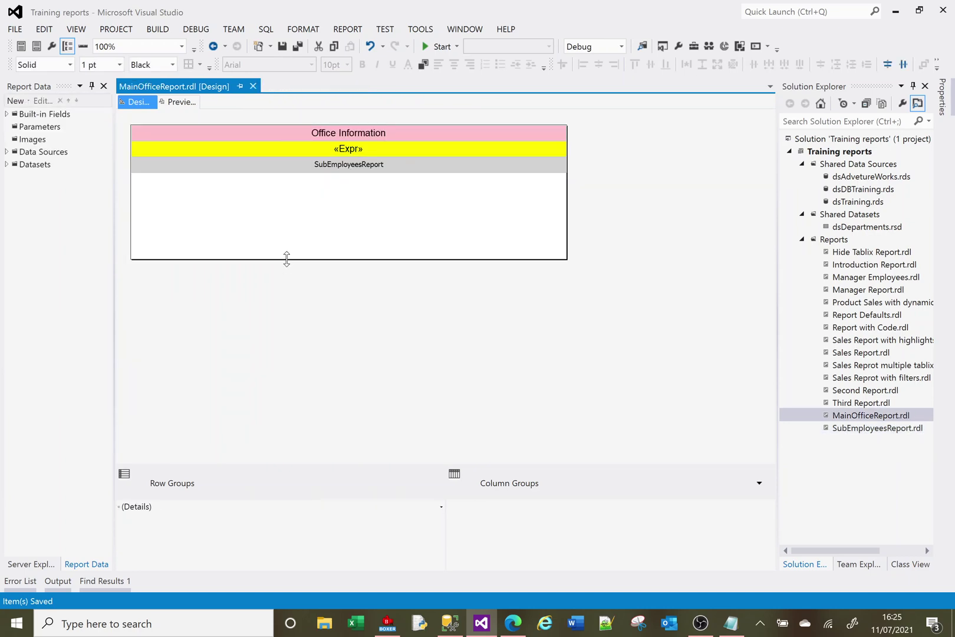
left_click_drag(285, 258, 277, 175)
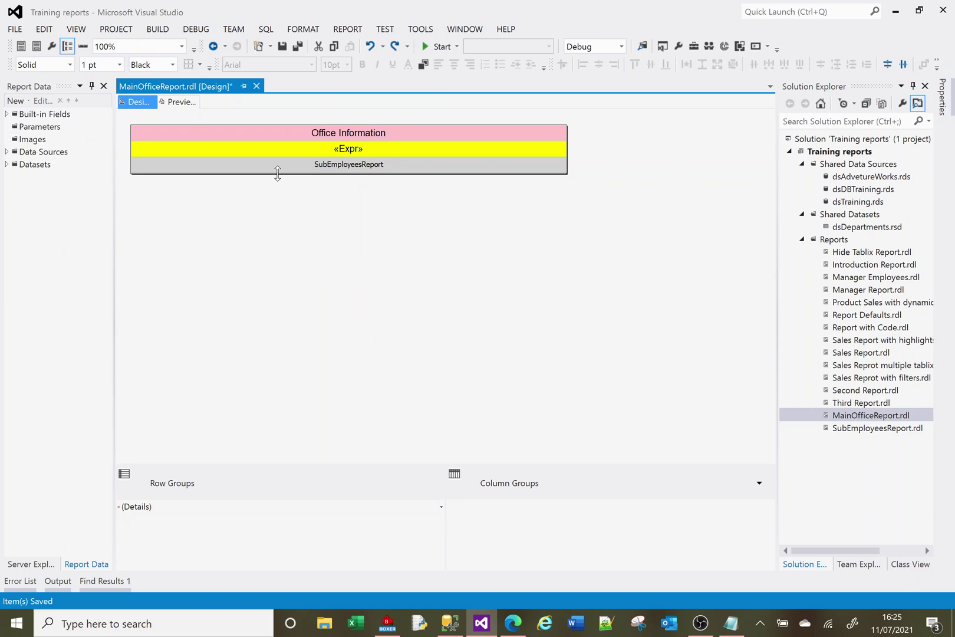
Step: Preview MainOfficeReport to see each office followed by its employee list
left_click(179, 102)
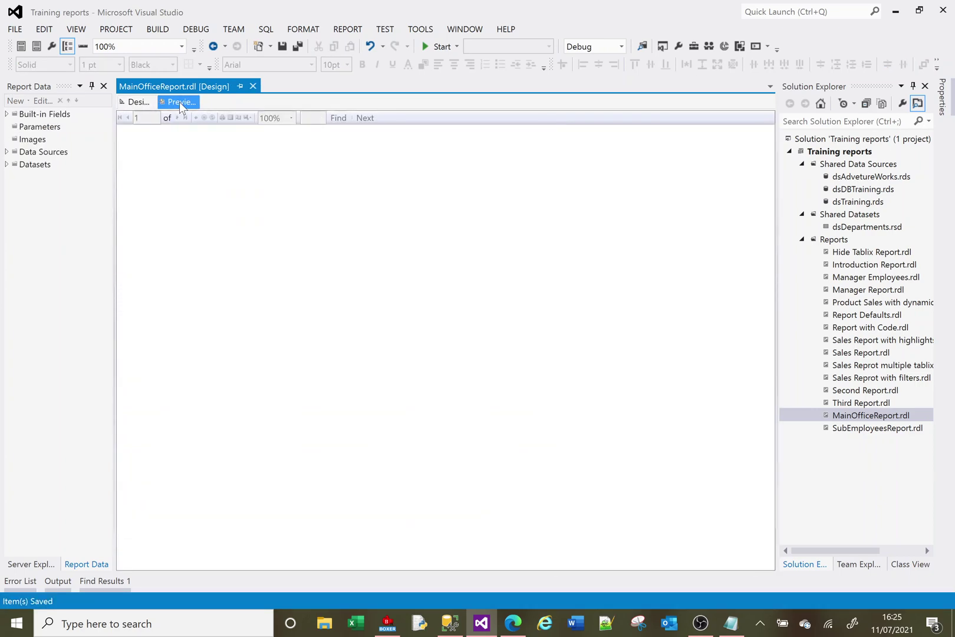